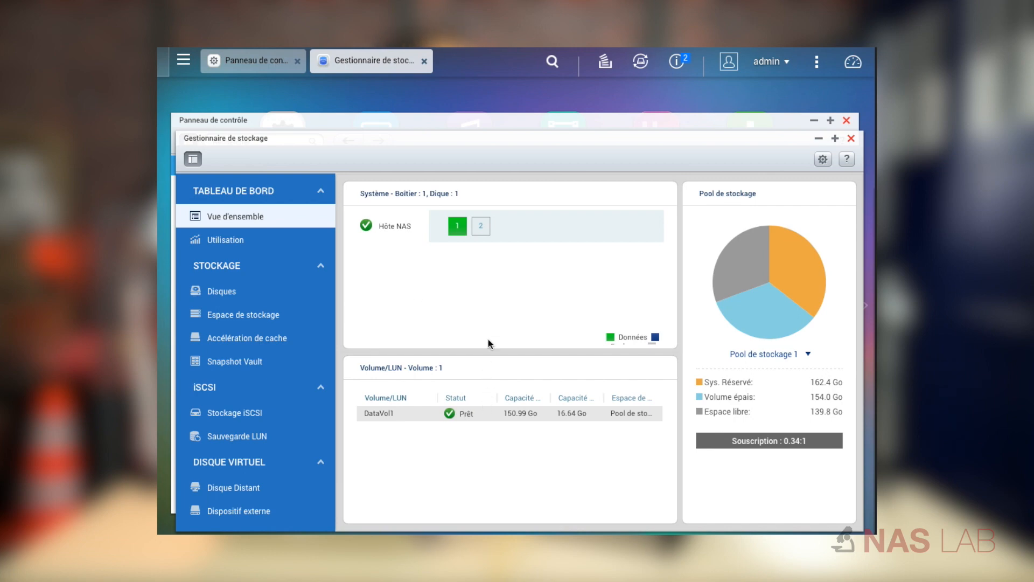
Schedule a weekly full S.M.A.R.T. test from Disque 1's health settings for Lundi at 00:00 and apply it to all disks.
click(232, 291)
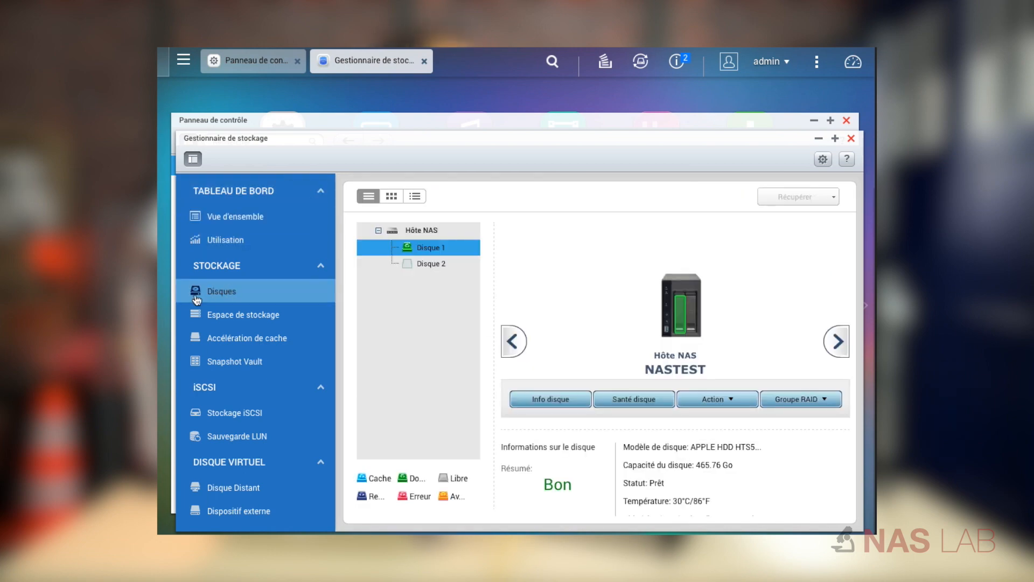
click(623, 402)
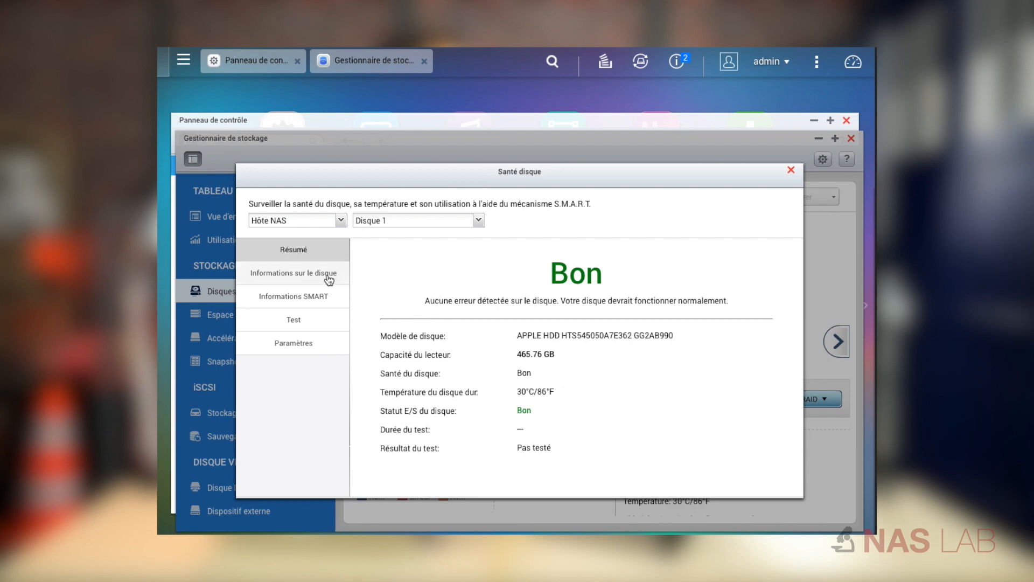
click(313, 329)
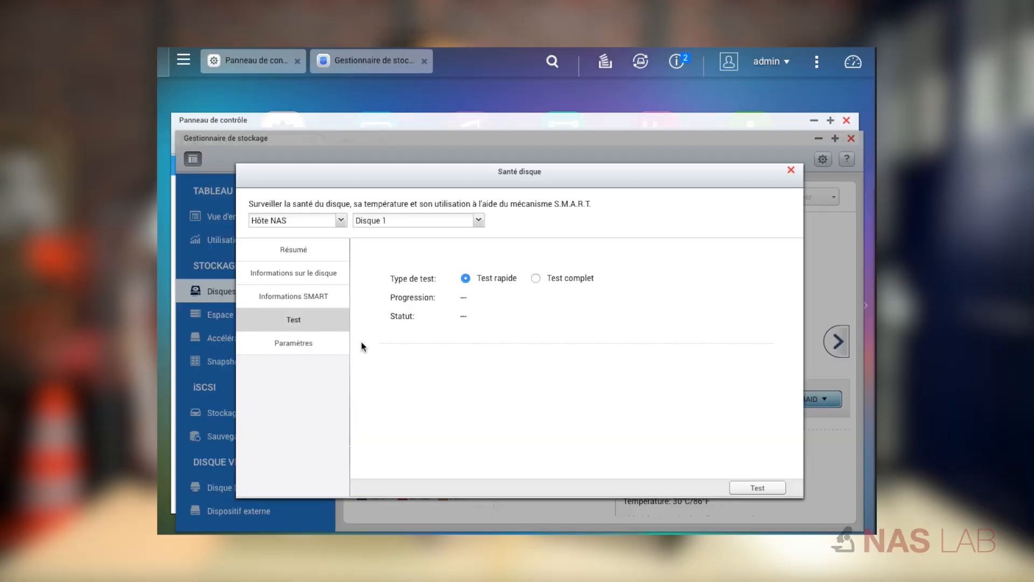
click(332, 343)
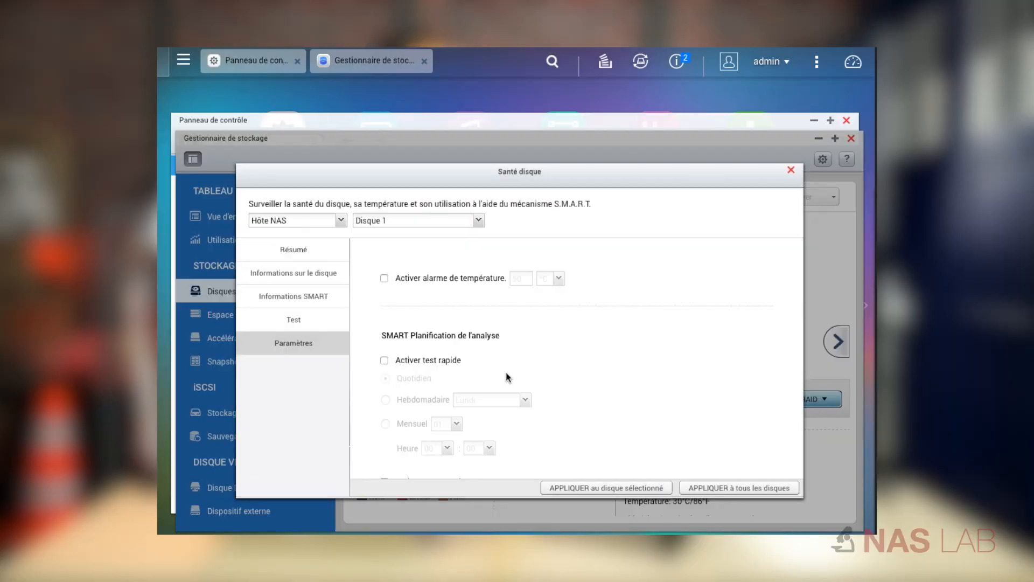
scroll(513, 371, down, 1)
scroll(513, 375, down, 1)
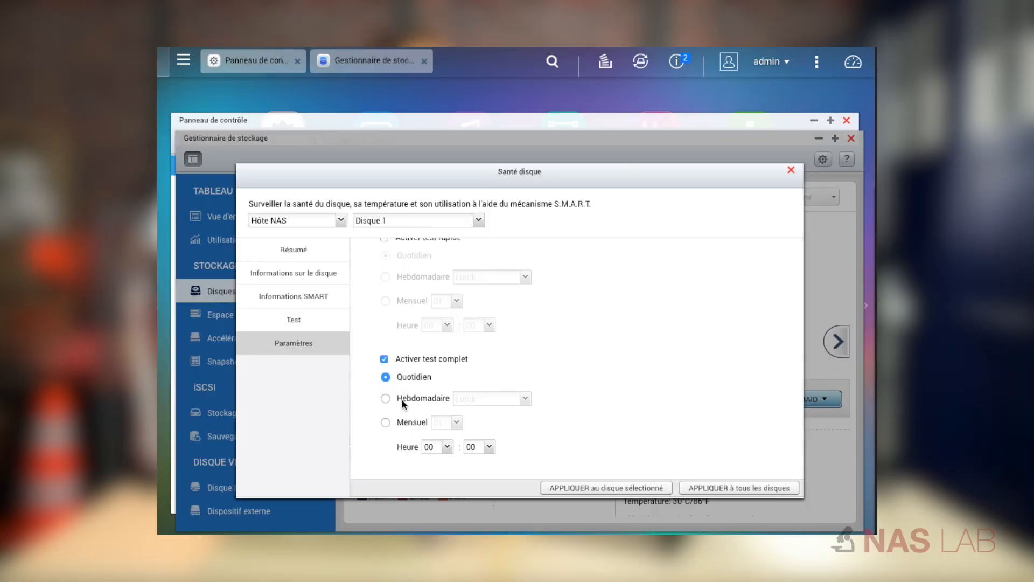
scroll(402, 400, down, 1)
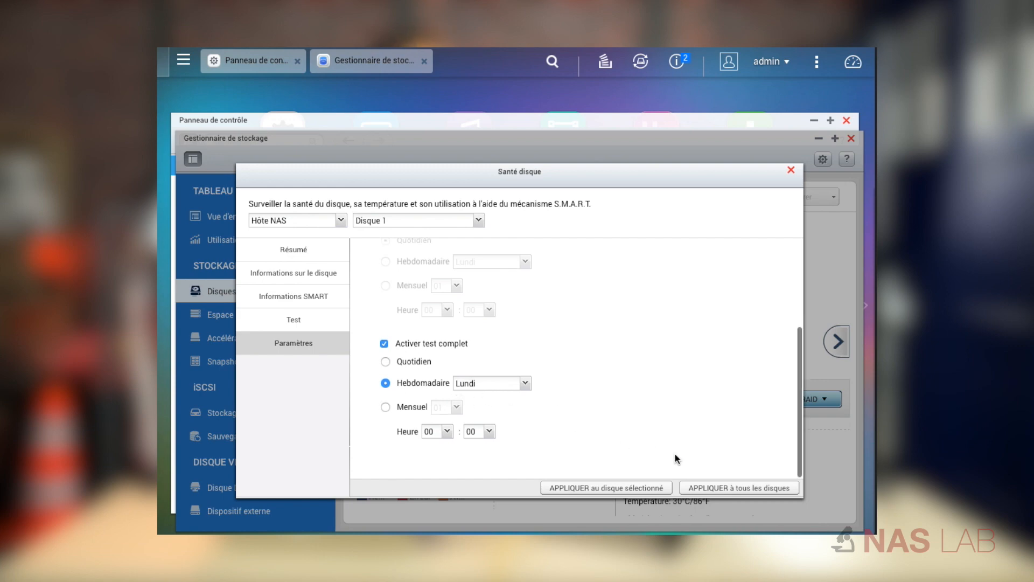
click(722, 490)
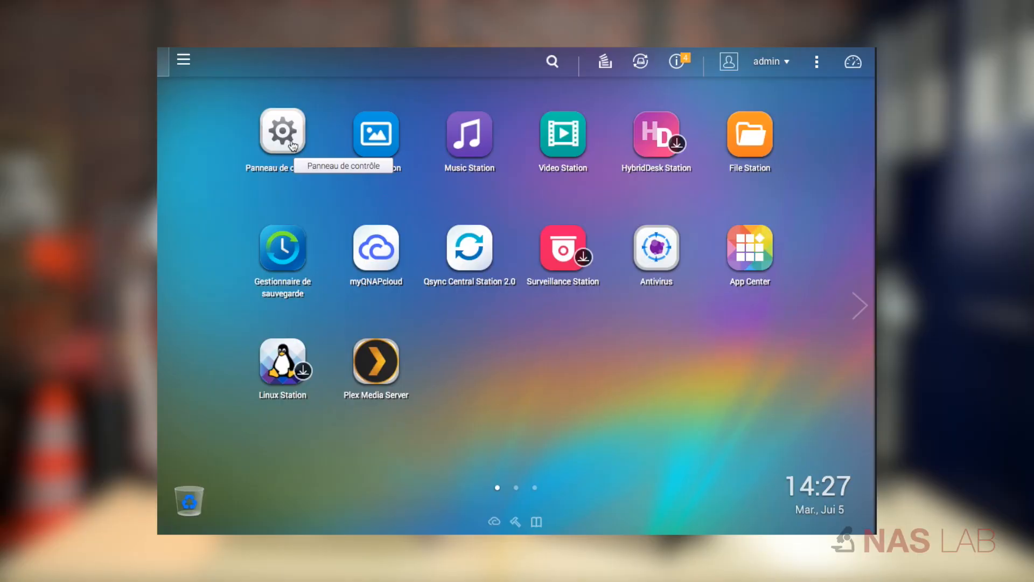
Enable push service alerts for Avertissement system events in the notification settings and apply them.
click(293, 146)
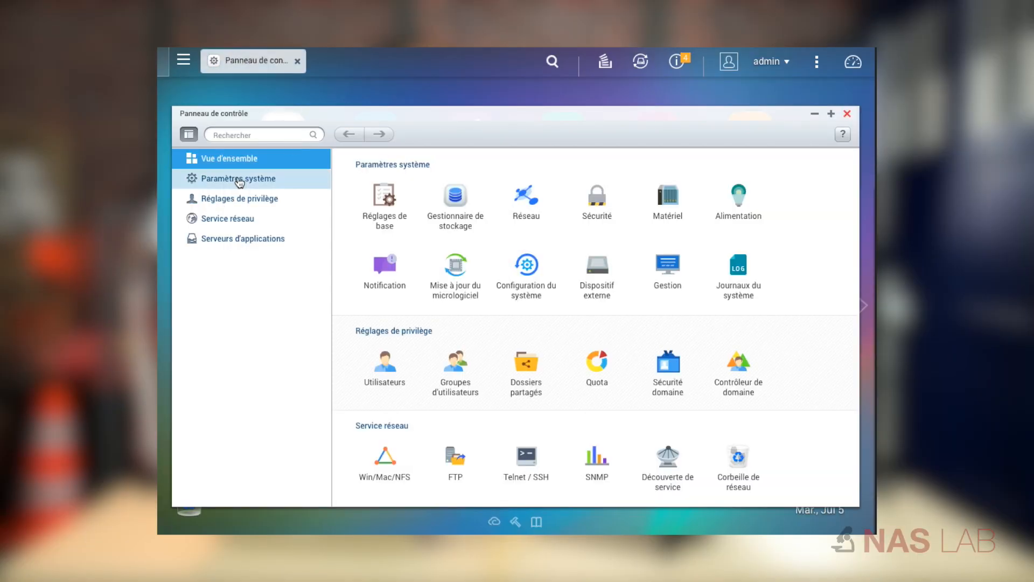
click(239, 179)
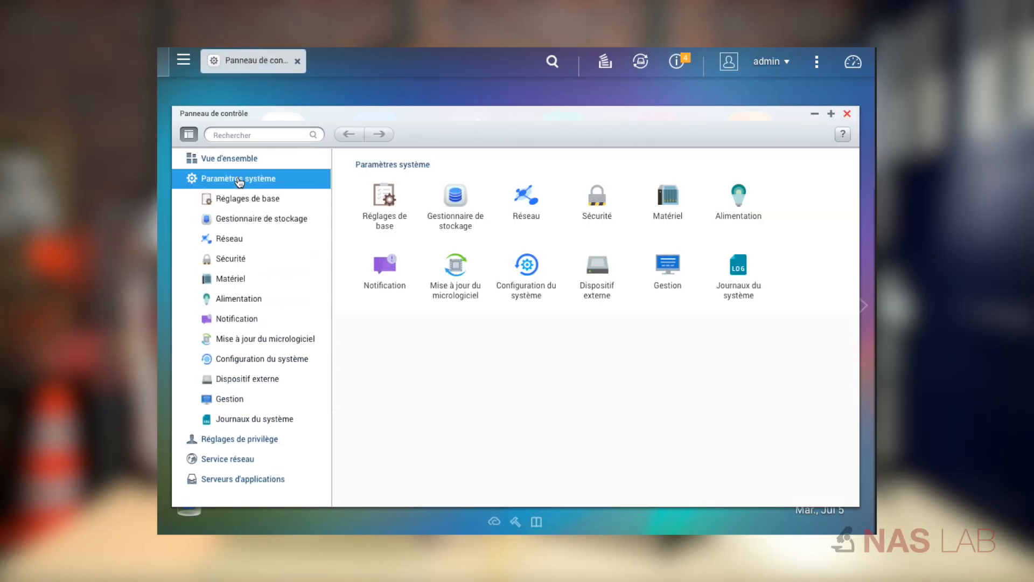
click(212, 318)
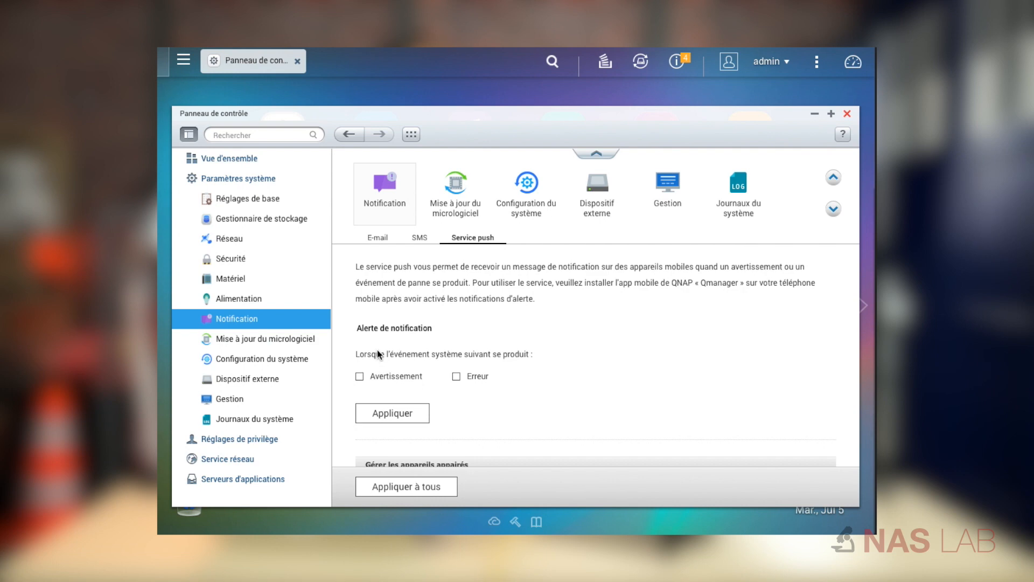
scroll(377, 350, down, 1)
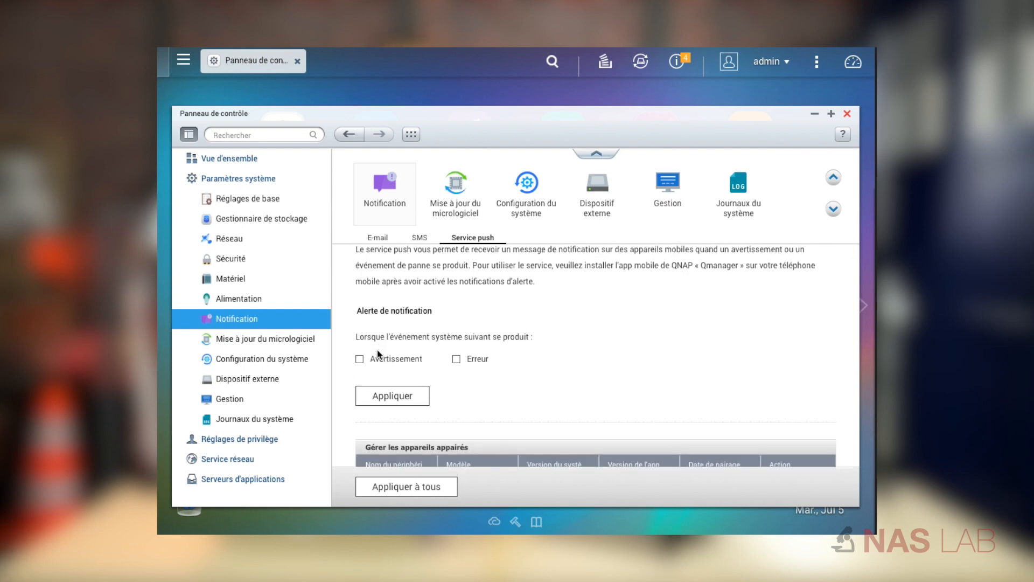
click(359, 359)
click(412, 396)
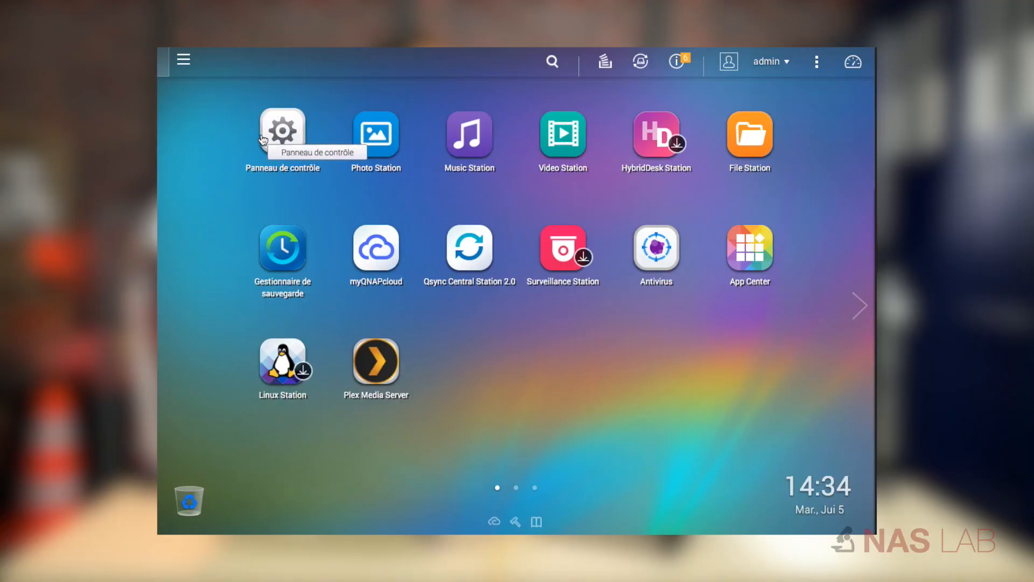
Create a shared folder named backup on DataVol1 with its path specified automatically.
click(280, 133)
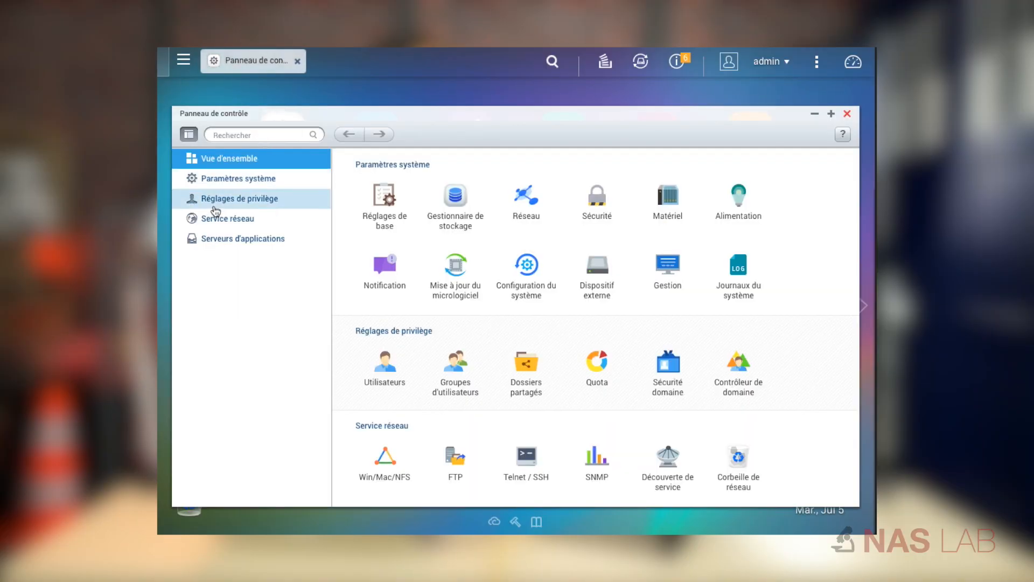
click(222, 201)
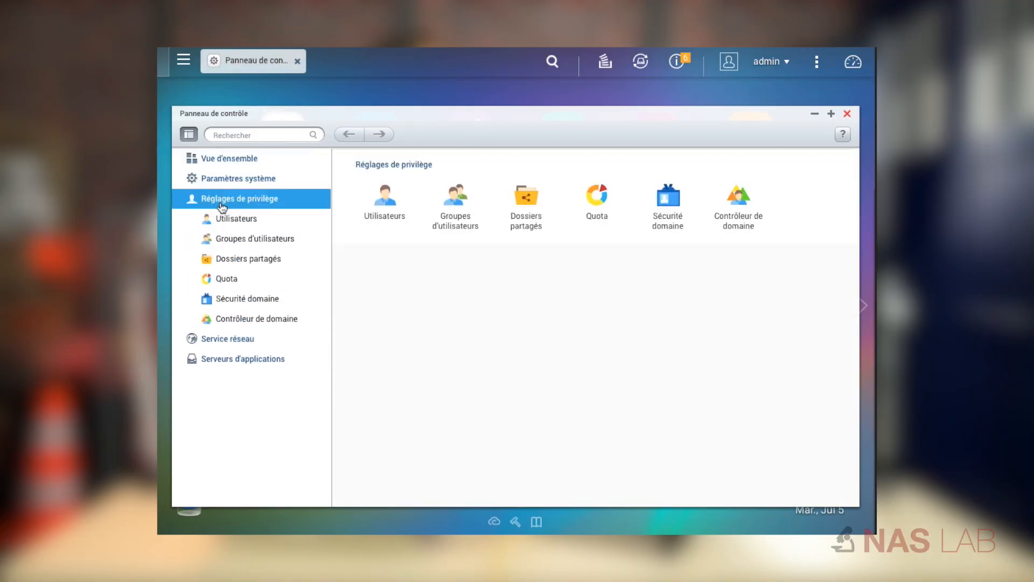
click(235, 259)
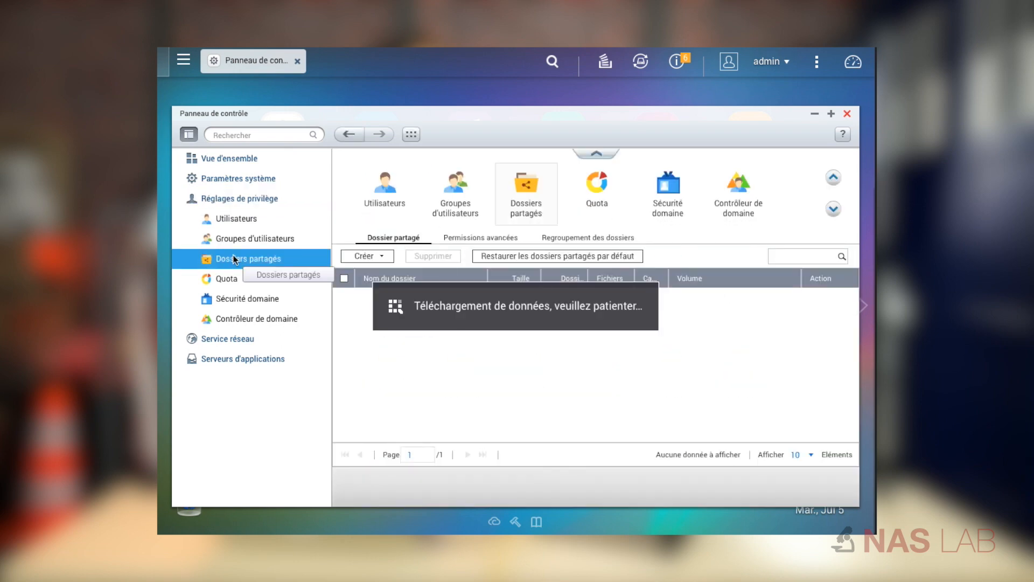
click(383, 257)
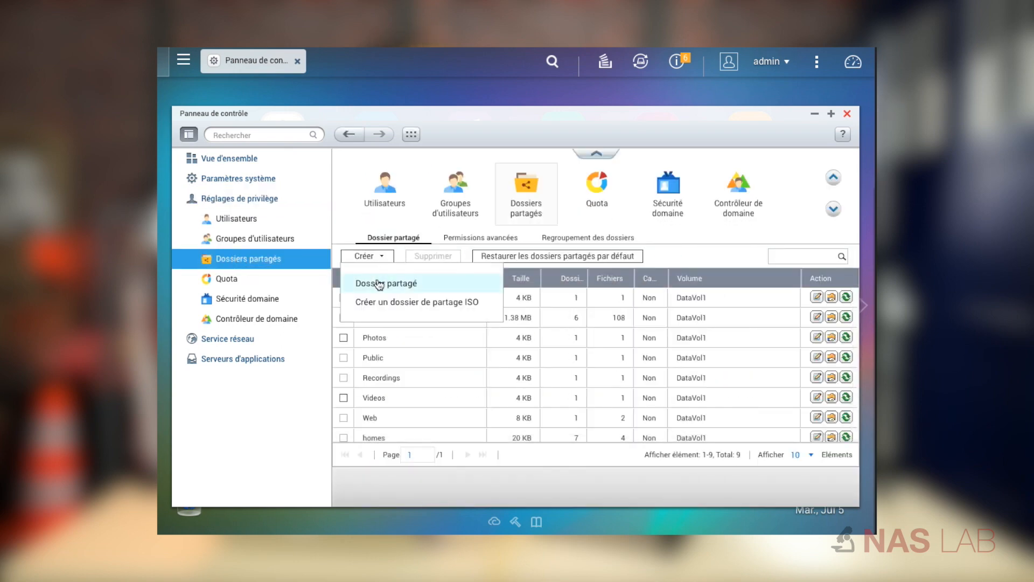
click(379, 284)
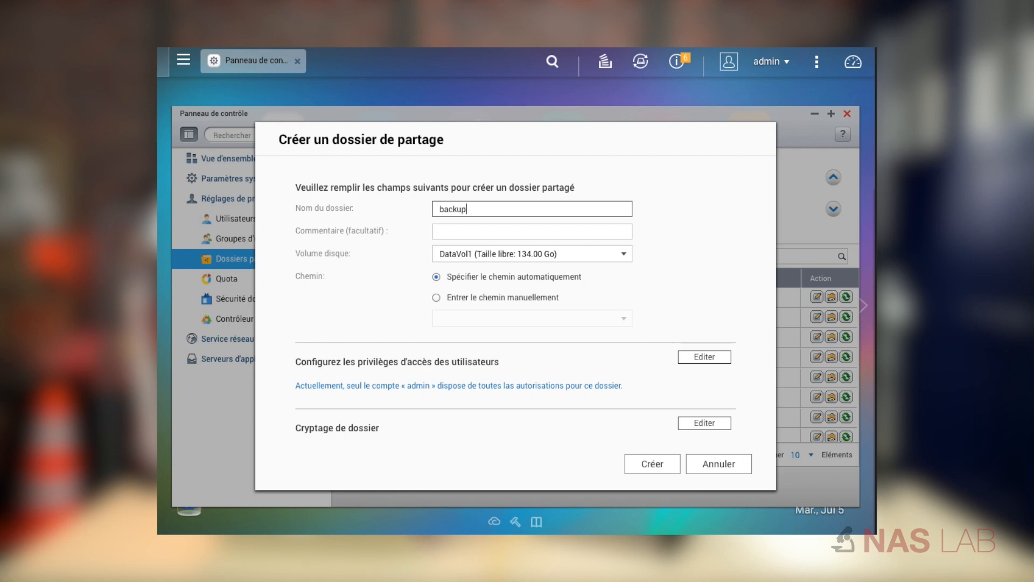
click(652, 464)
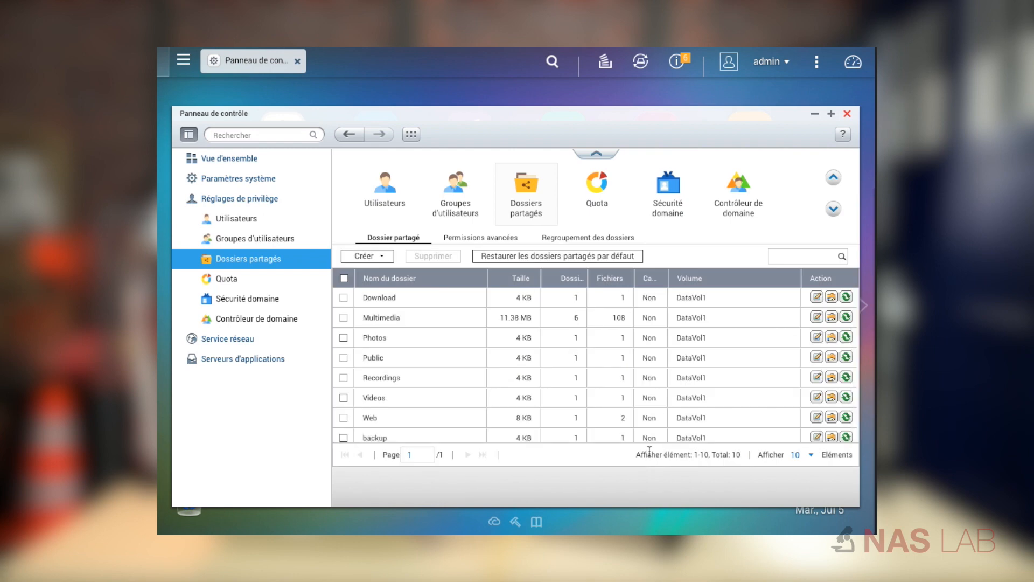
Create a local user named test, entering and verifying the account password.
click(260, 220)
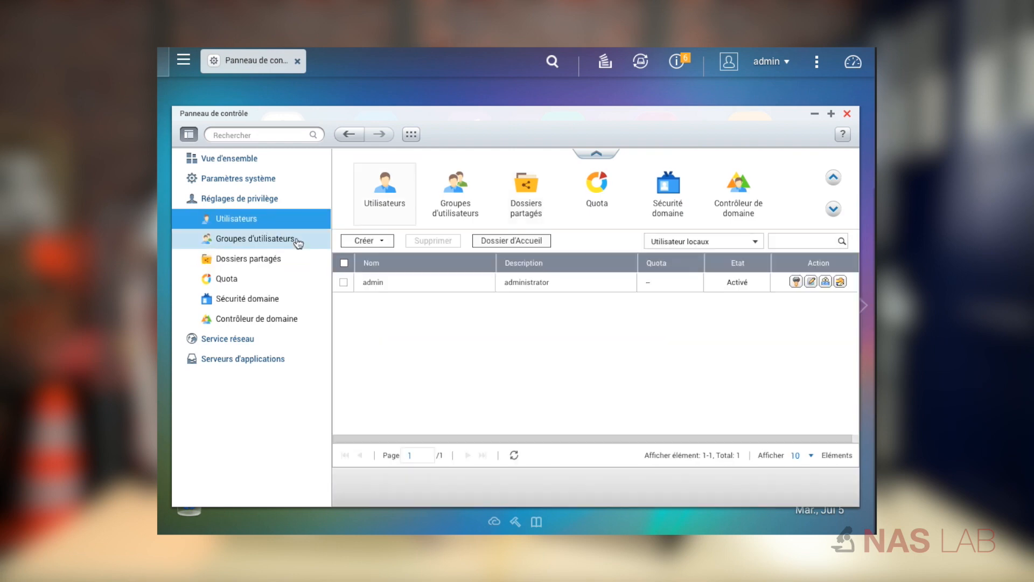
click(365, 242)
click(365, 269)
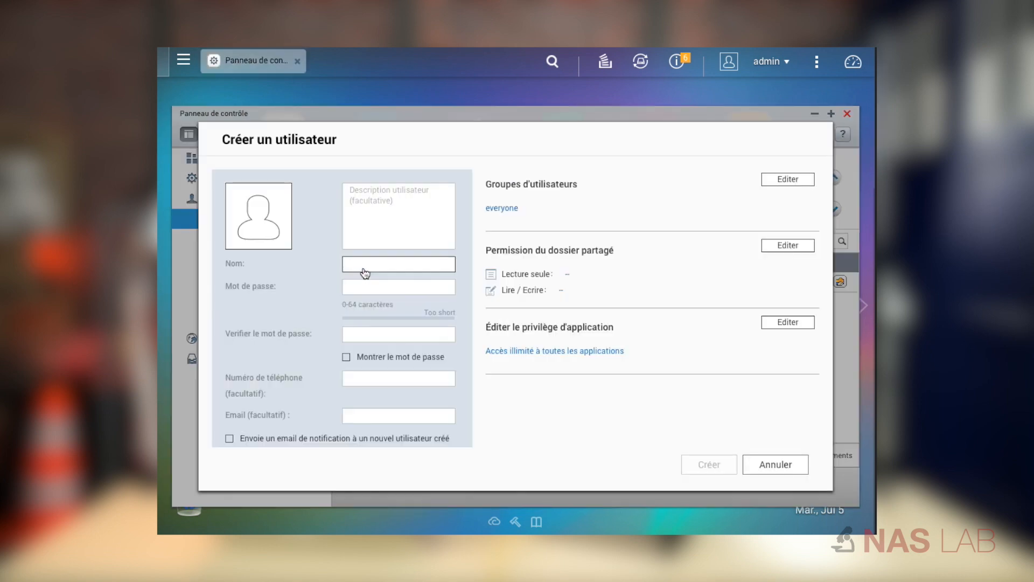
text(test)
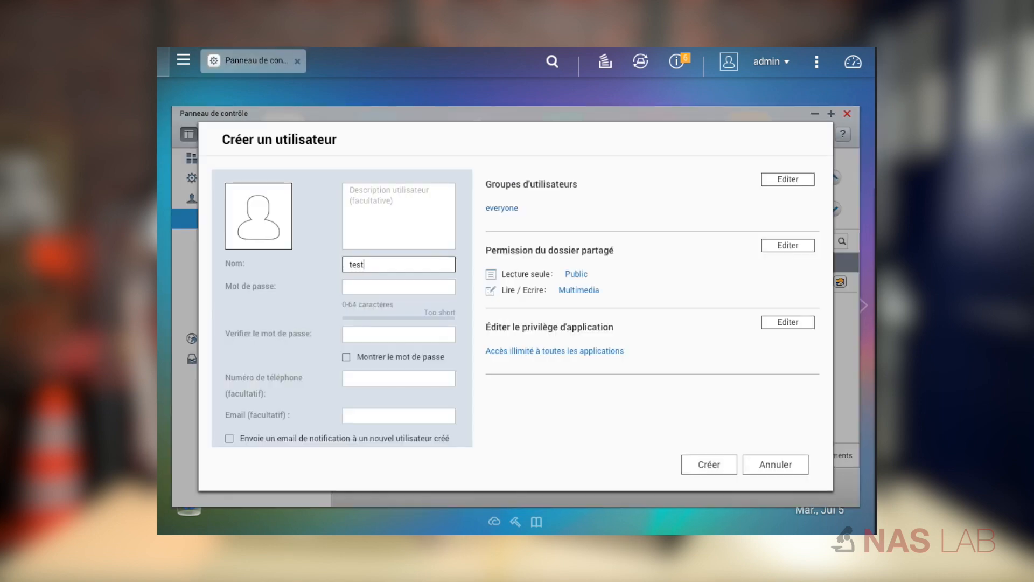
click(372, 288)
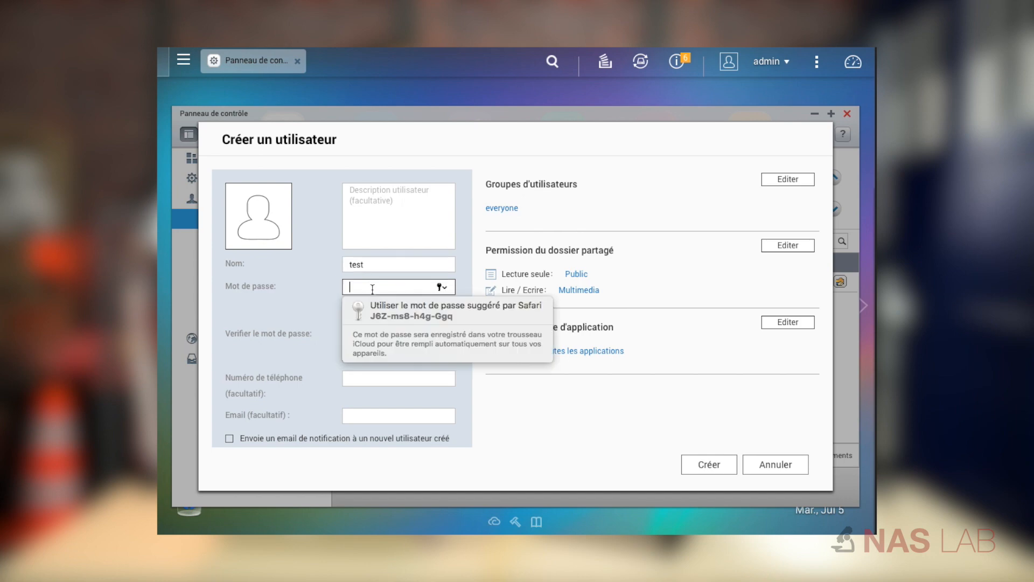
text(test)
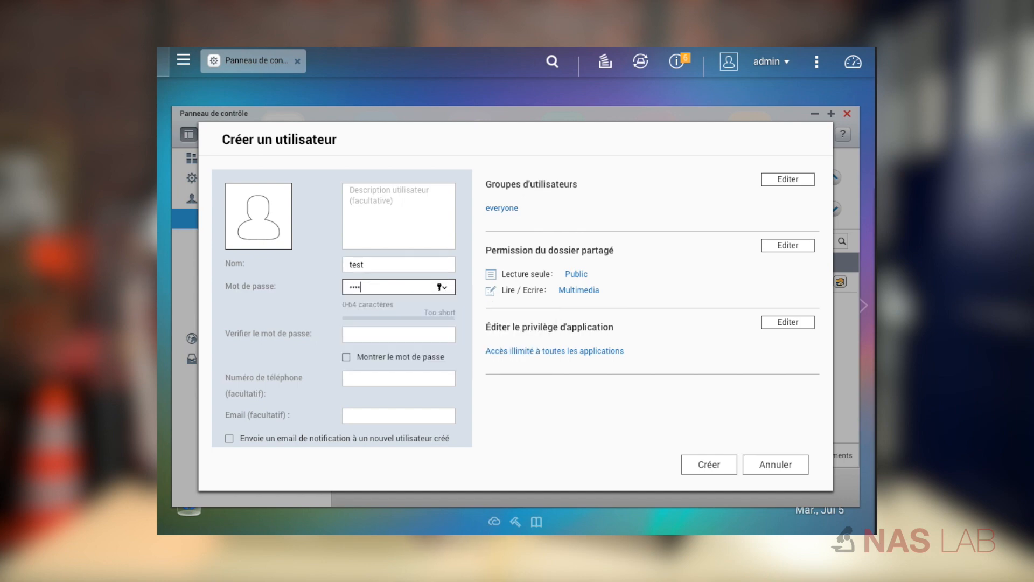
text(test)
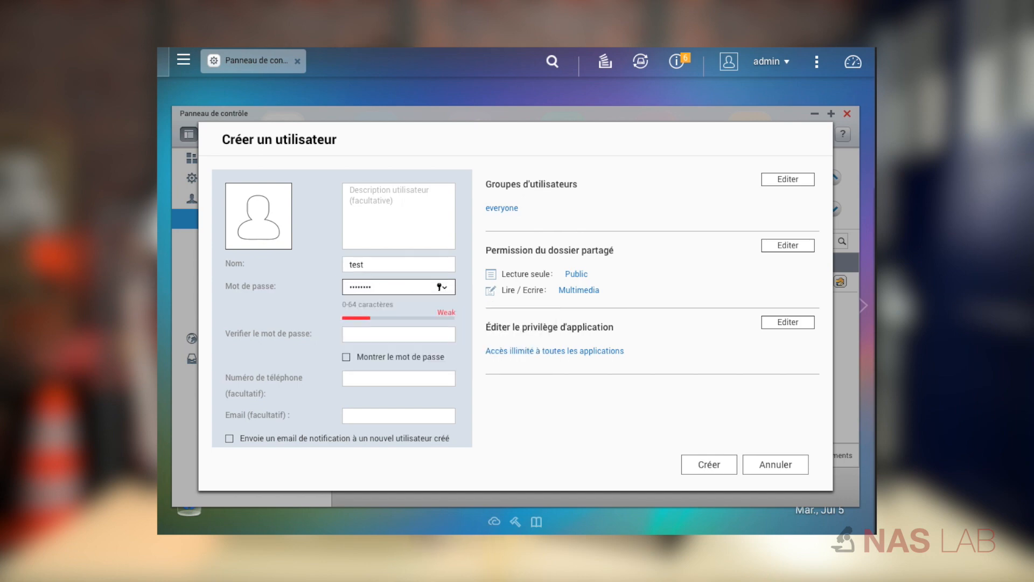
click(355, 335)
text(test)
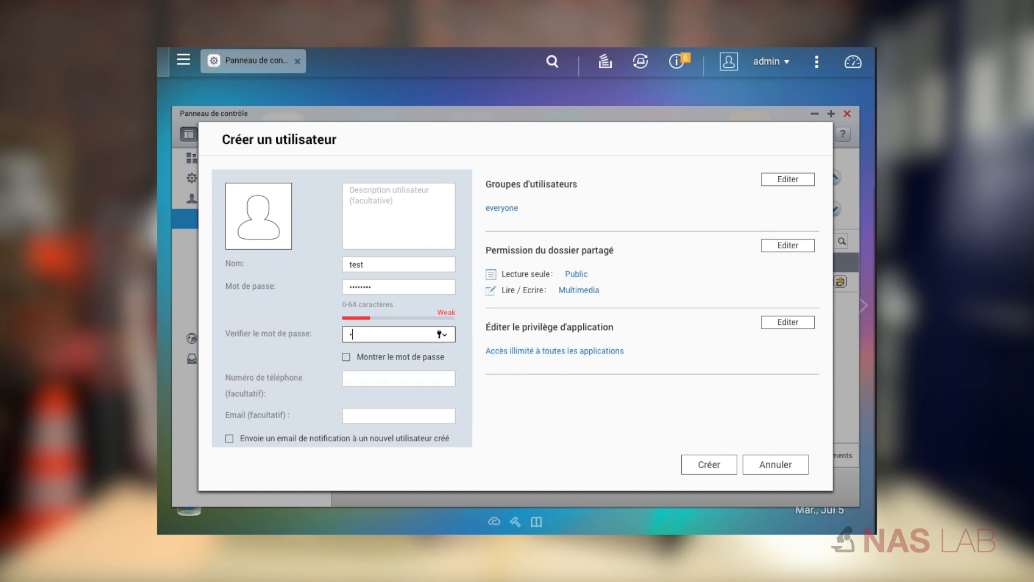
text(test)
click(693, 463)
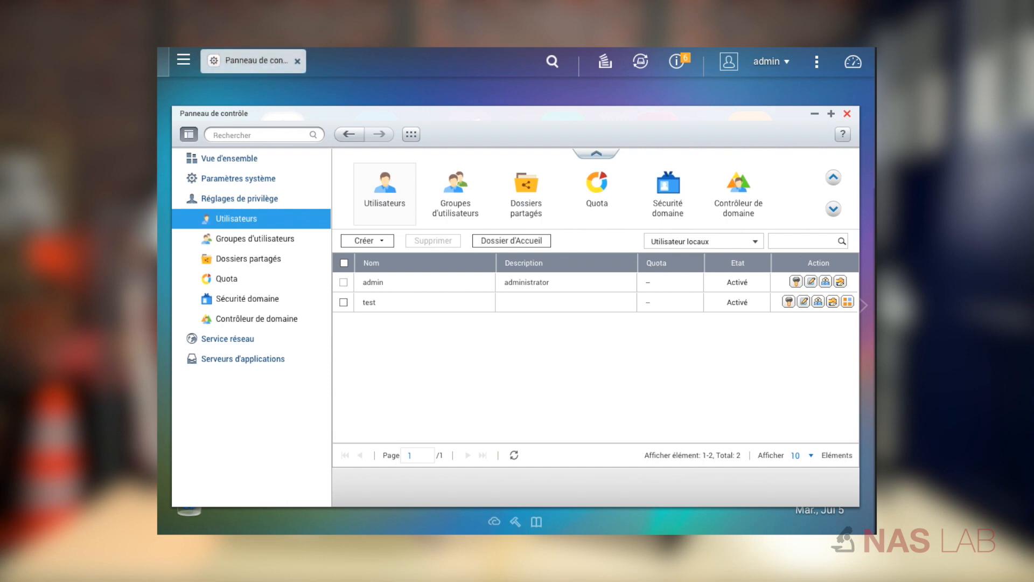
Grant the test user read/write access to the backup shared folder and apply the permissions.
click(257, 263)
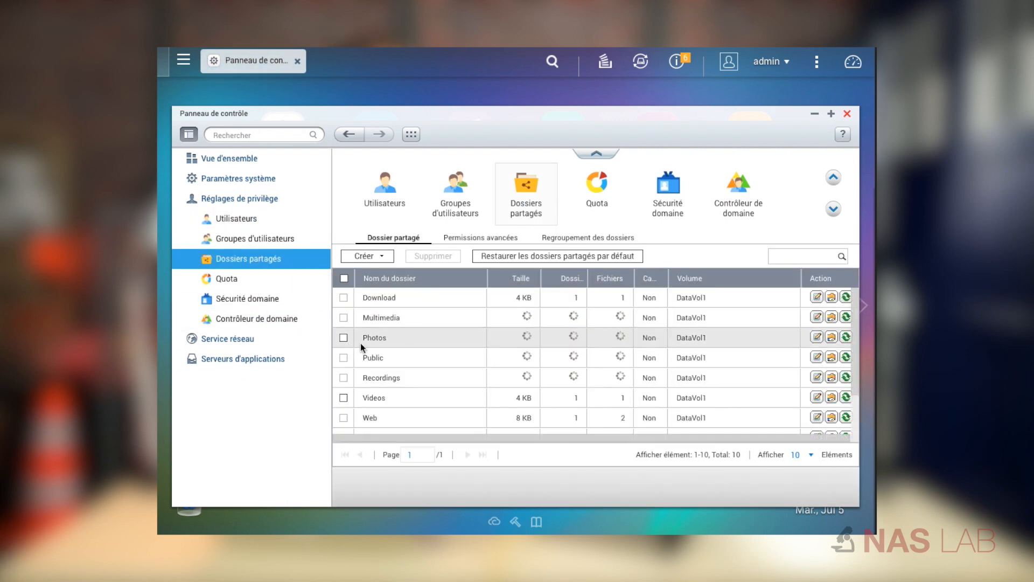
scroll(416, 373, down, 1)
scroll(417, 375, down, 1)
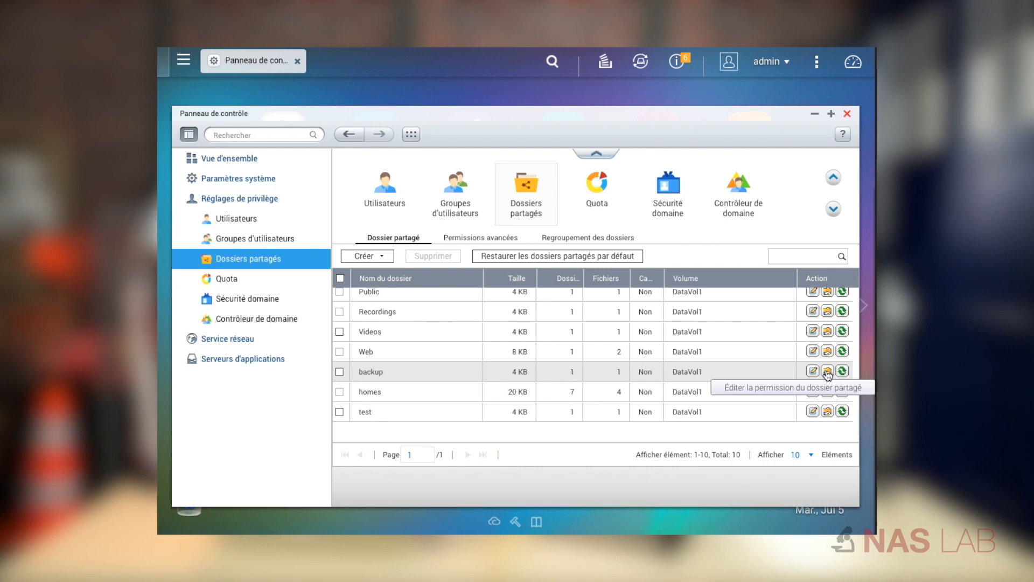
click(828, 371)
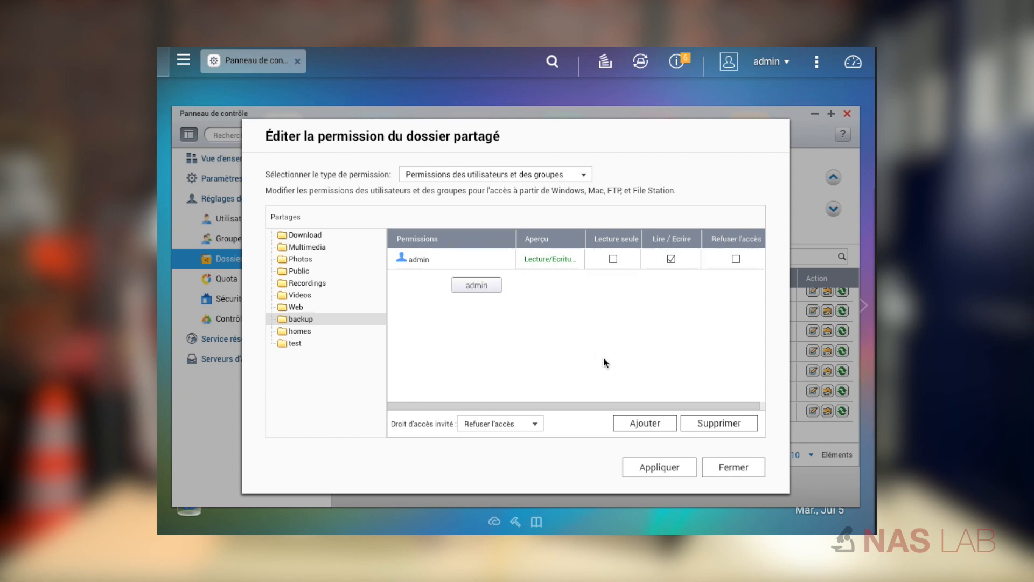
click(630, 424)
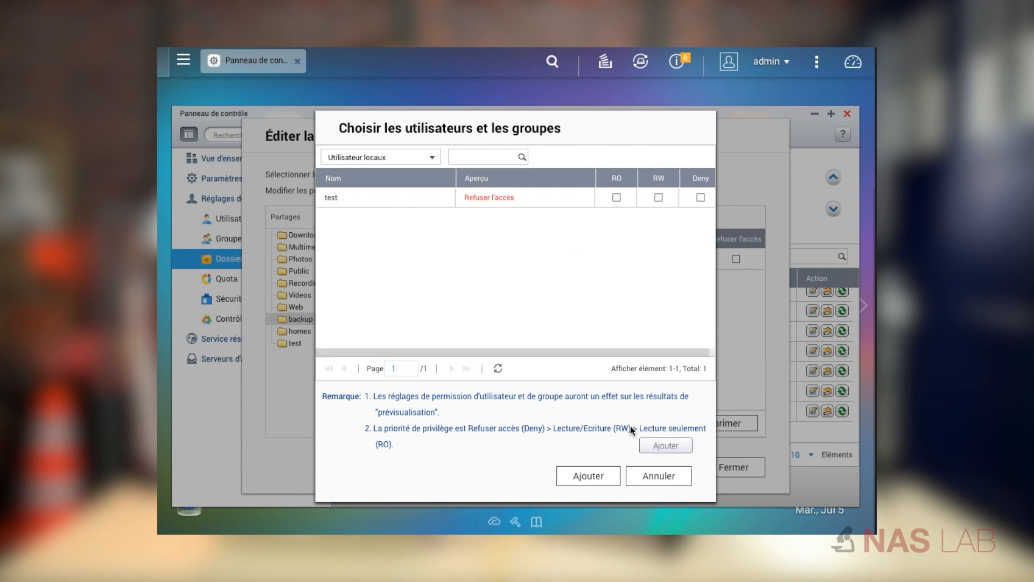
click(658, 198)
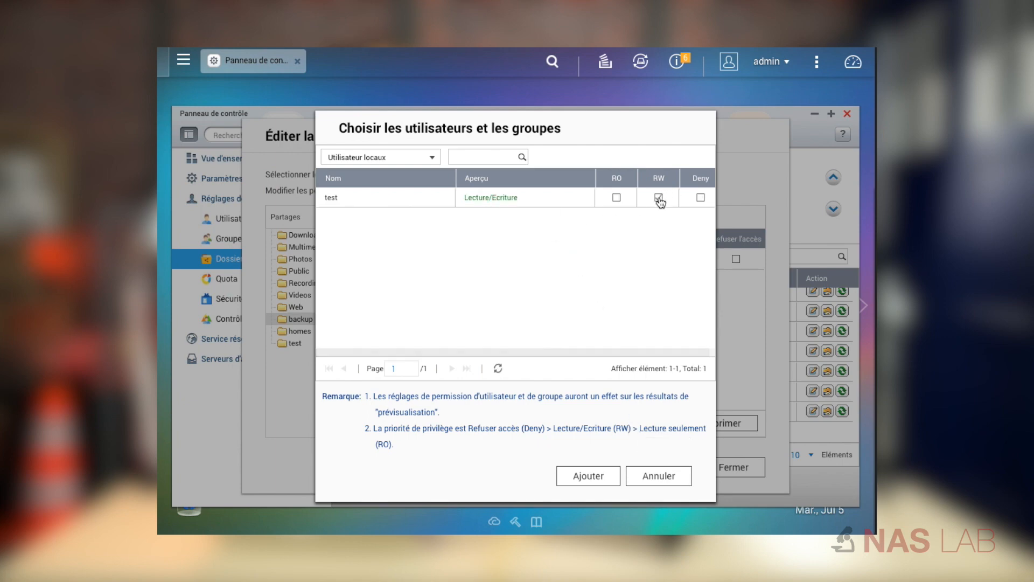
click(581, 478)
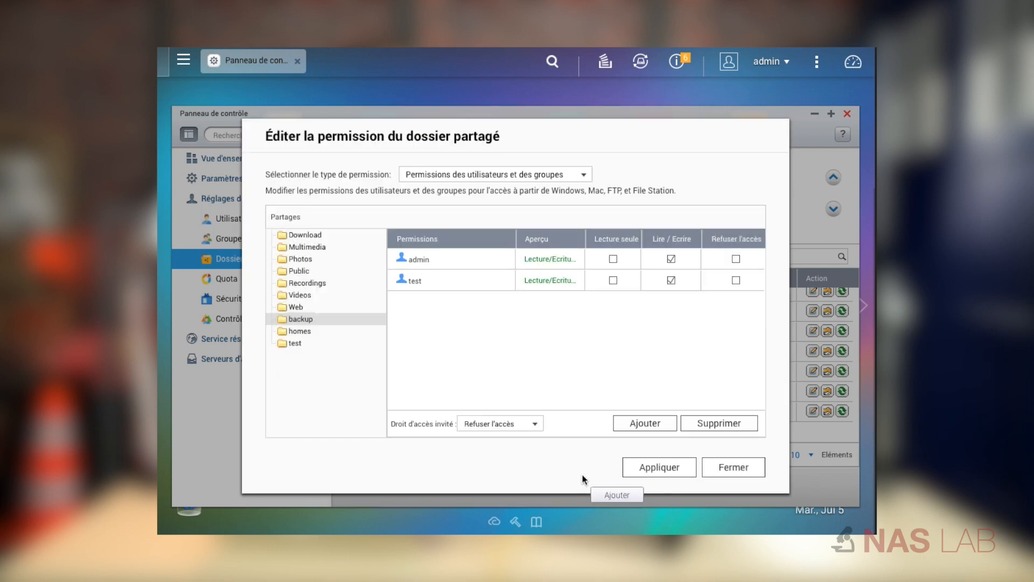
click(659, 469)
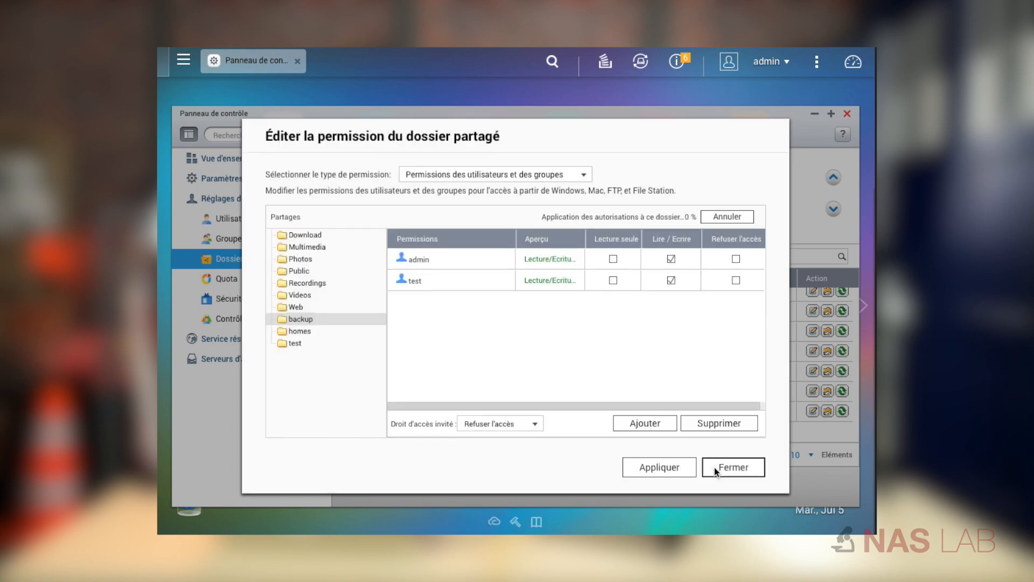
click(721, 467)
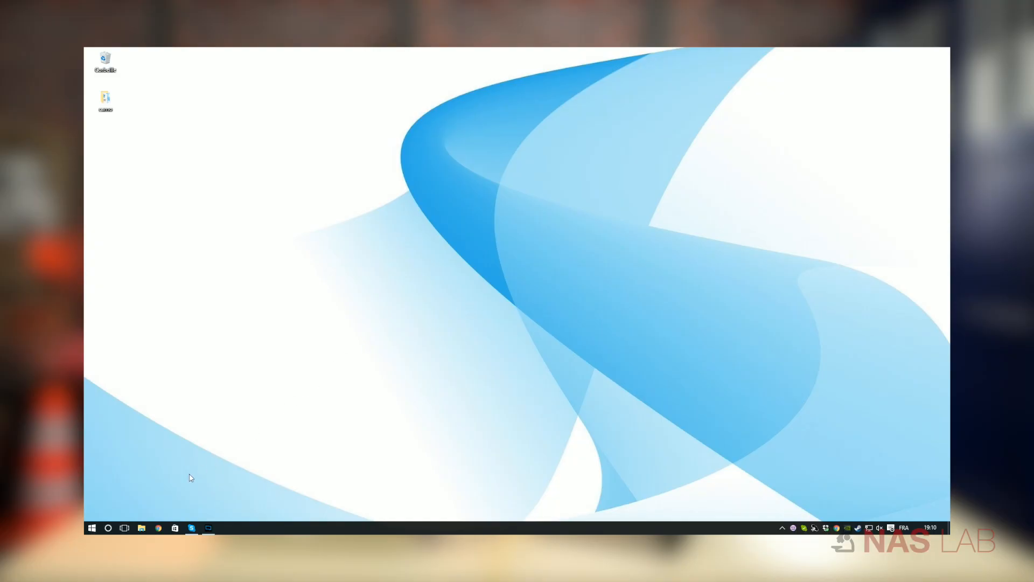
In File Explorer, map network drive Z: to \\192.168.0.34\backup with reconnection at sign-in.
click(142, 528)
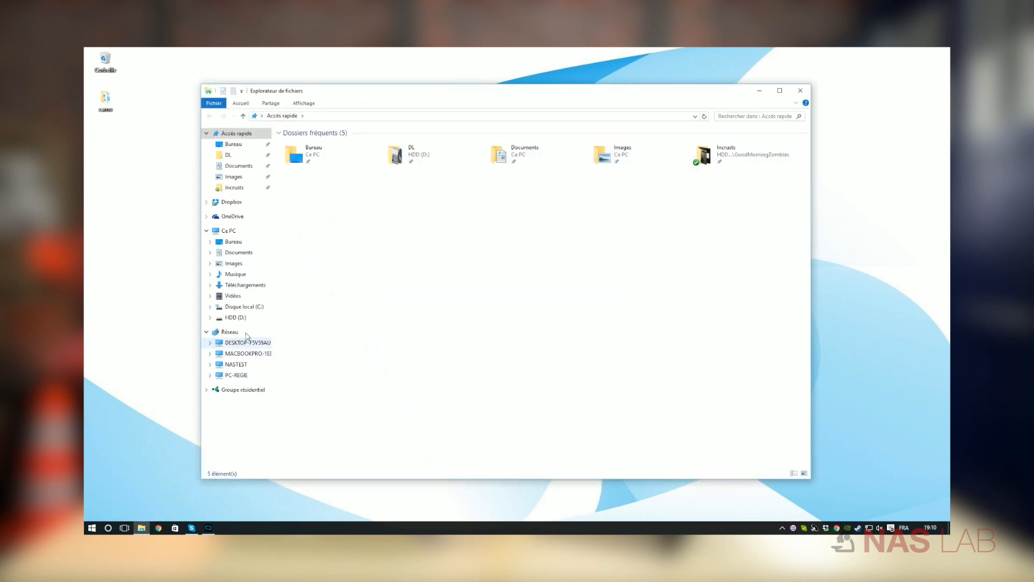
click(269, 235)
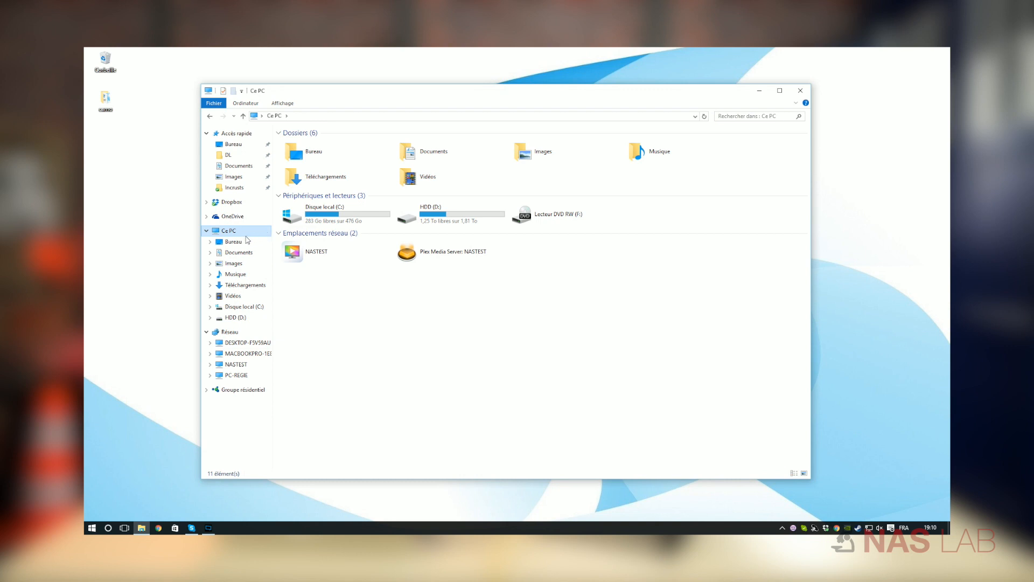
right_click(242, 237)
right_click(240, 232)
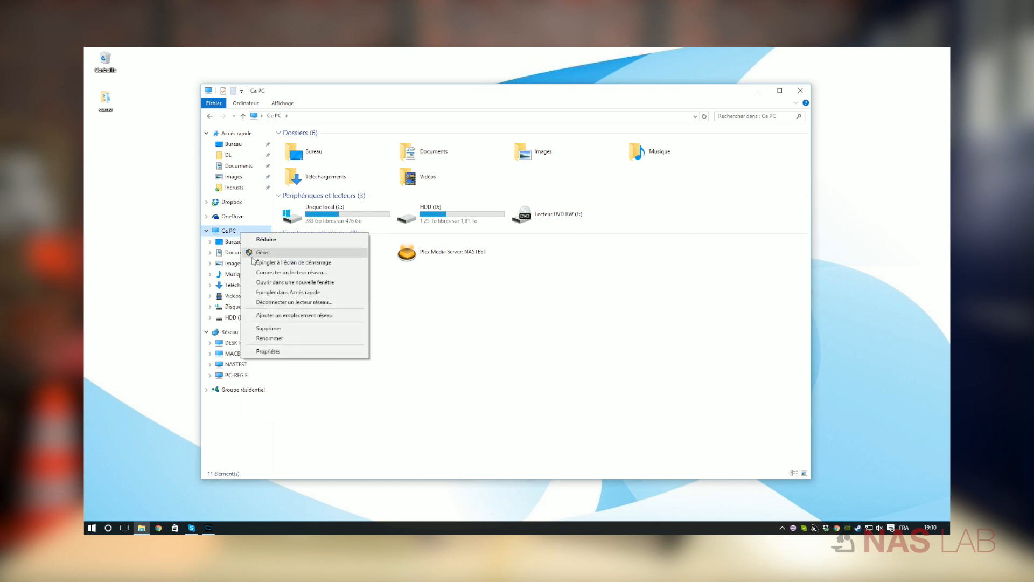
click(275, 272)
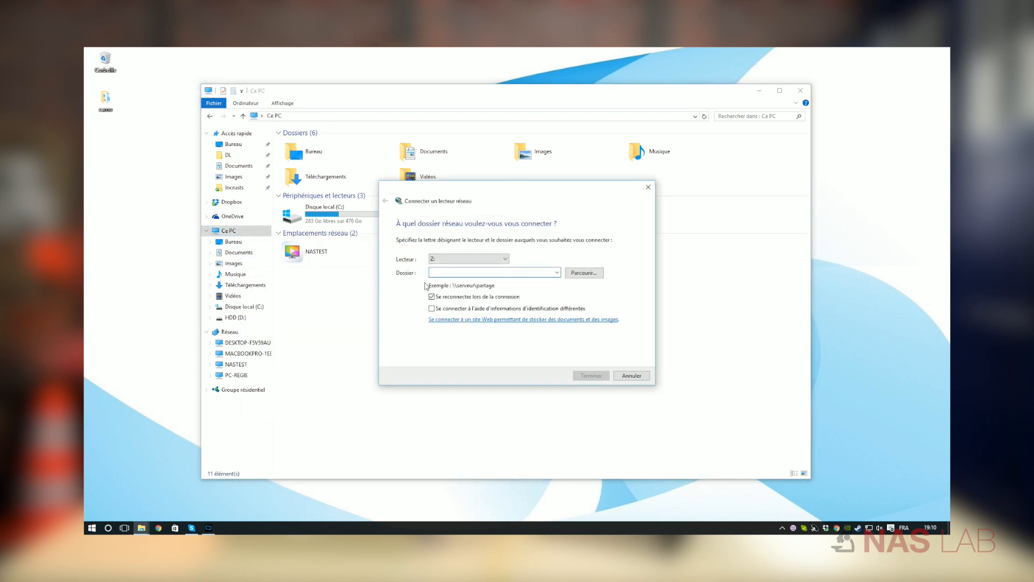
text(\\)
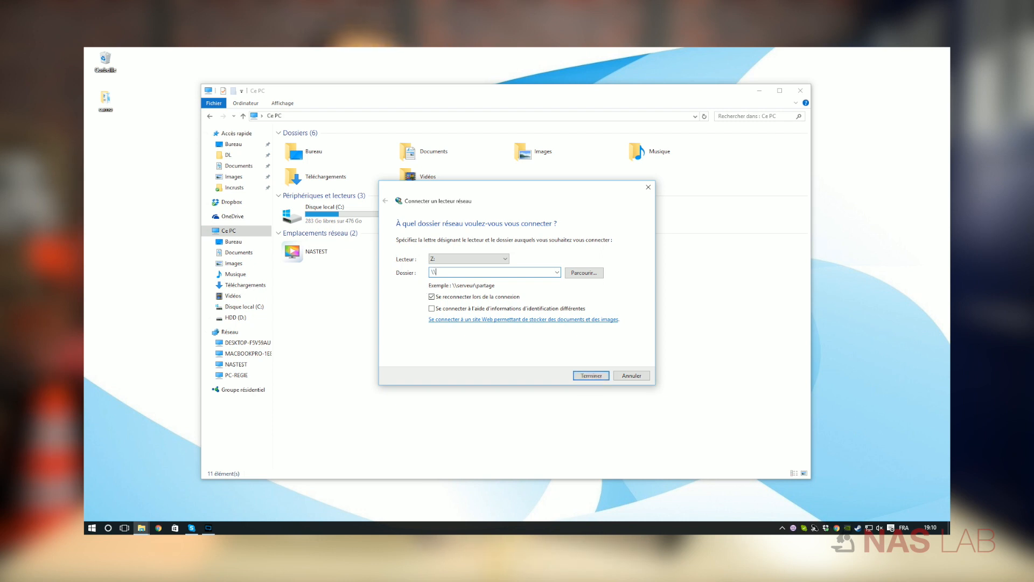
text(192.16)
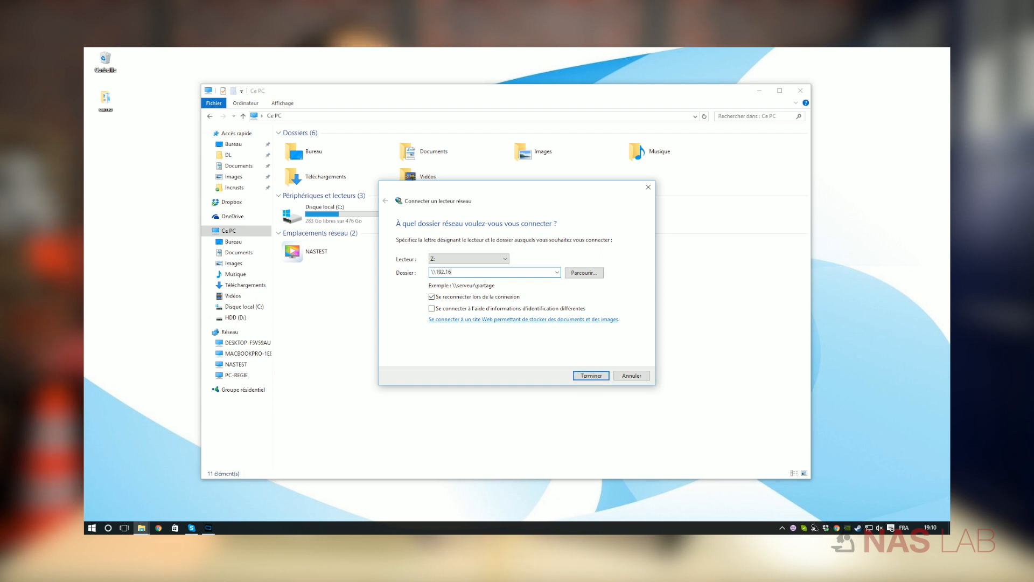
text(8.0.31\backup)
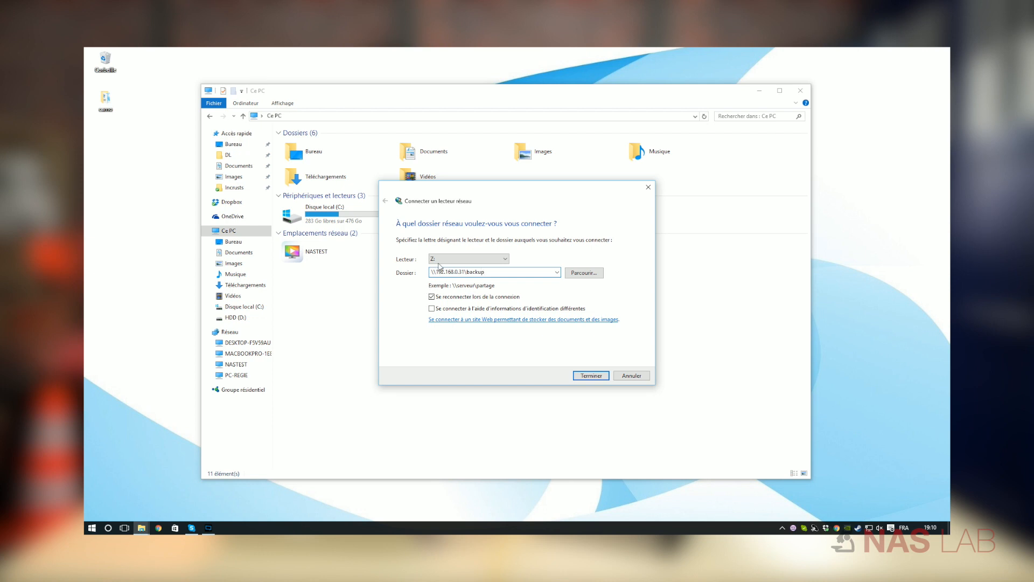
click(439, 262)
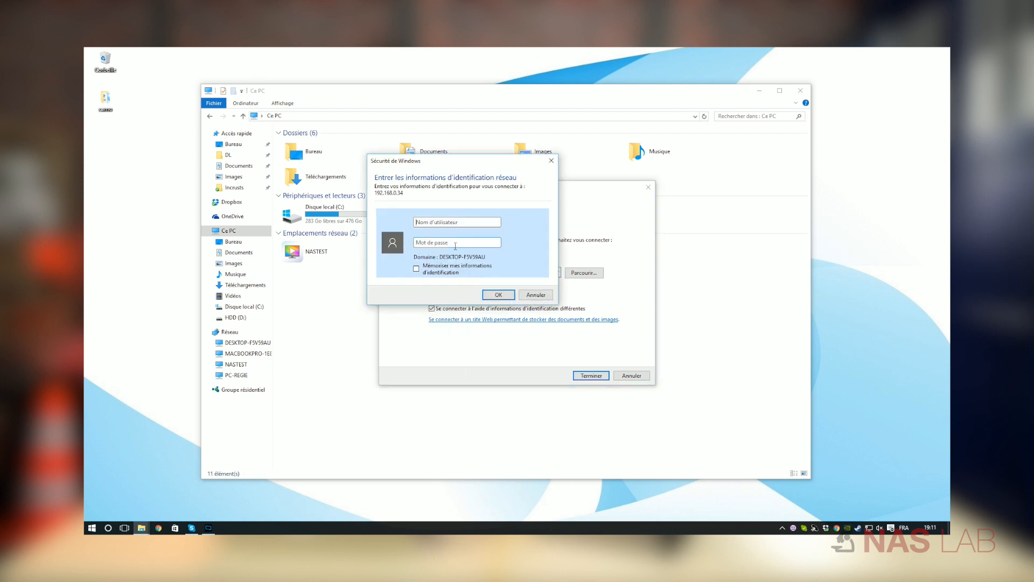
Authenticate to the network share as user test, entering the account password.
text(test)
click(455, 243)
text(t)
click(433, 269)
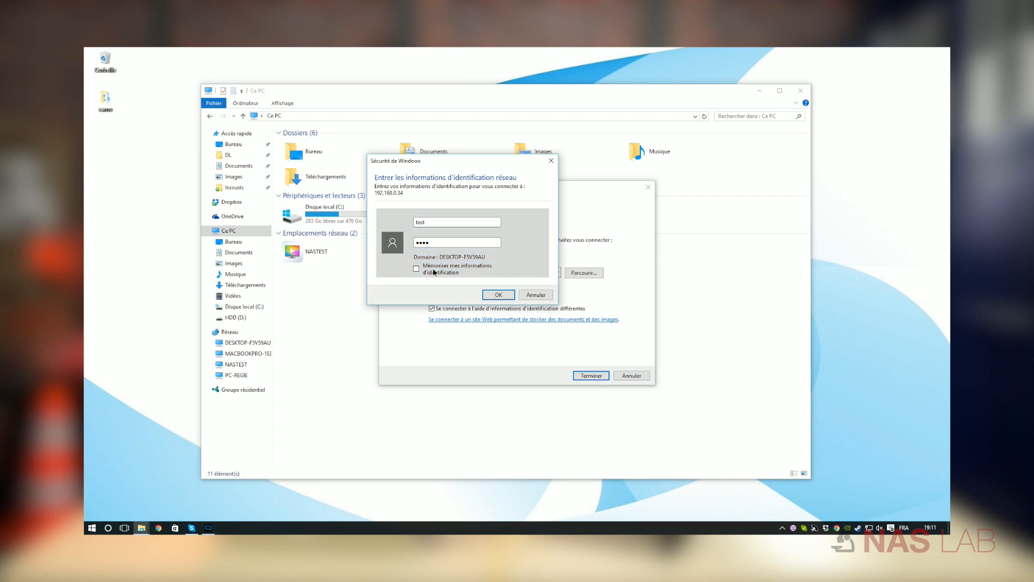
click(500, 295)
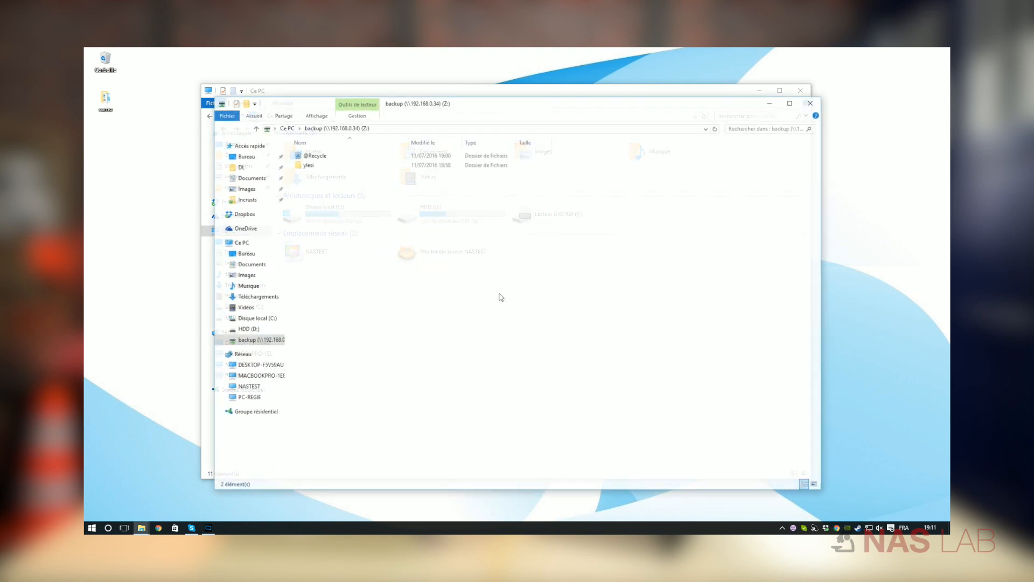
Open the advanced File History settings from the backup options in Windows Update and security settings.
click(92, 528)
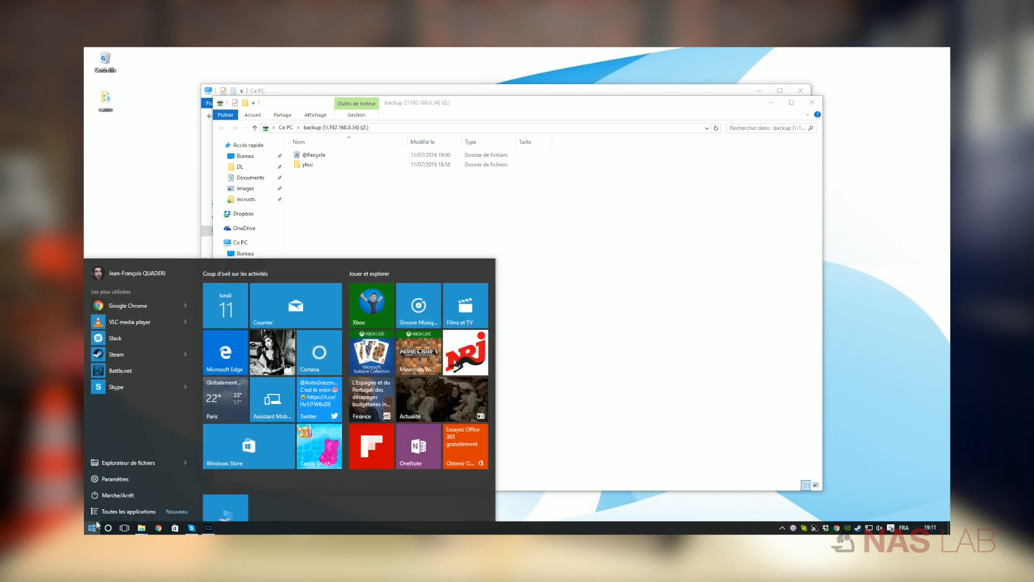
click(130, 478)
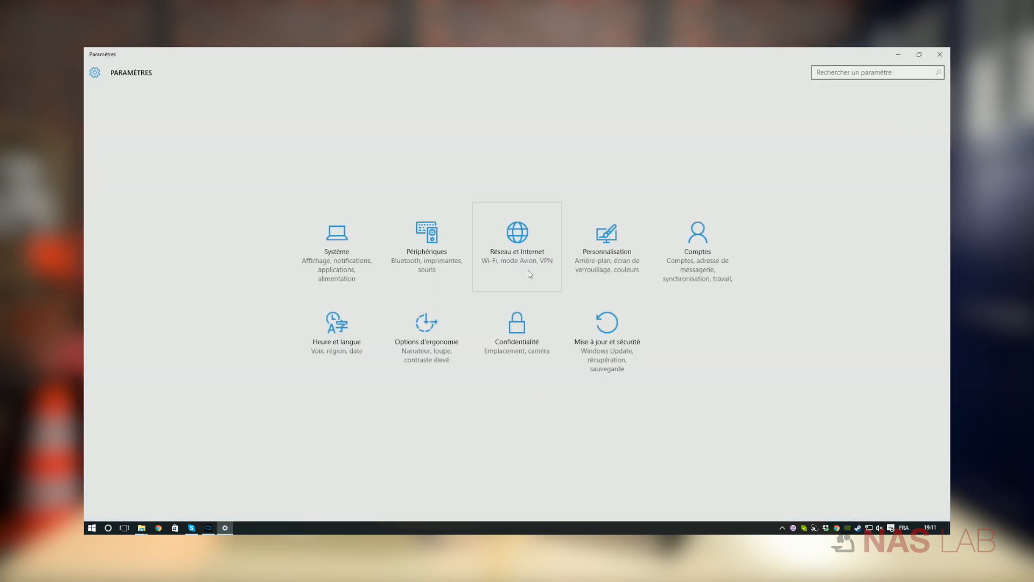
click(607, 327)
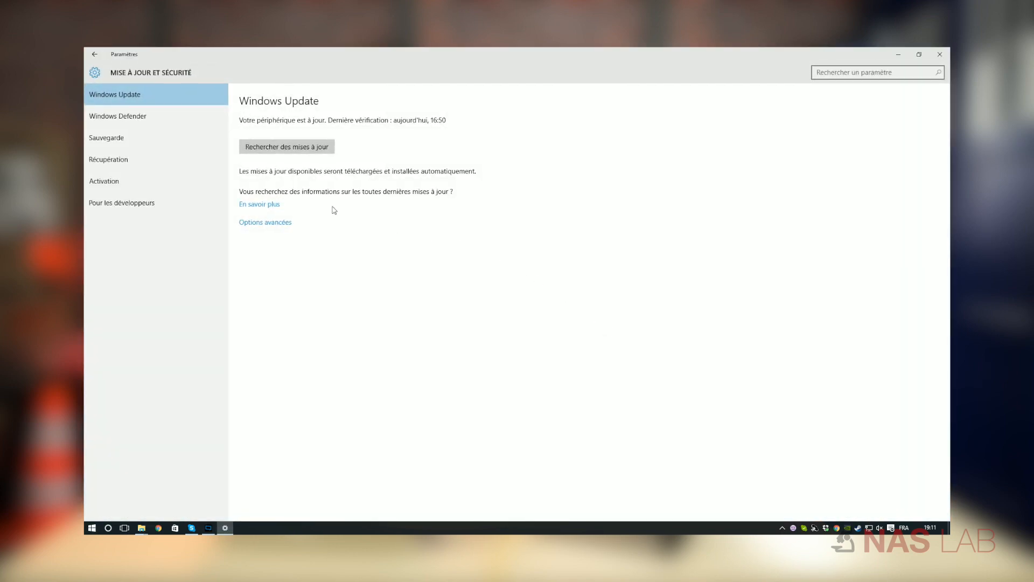
click(137, 143)
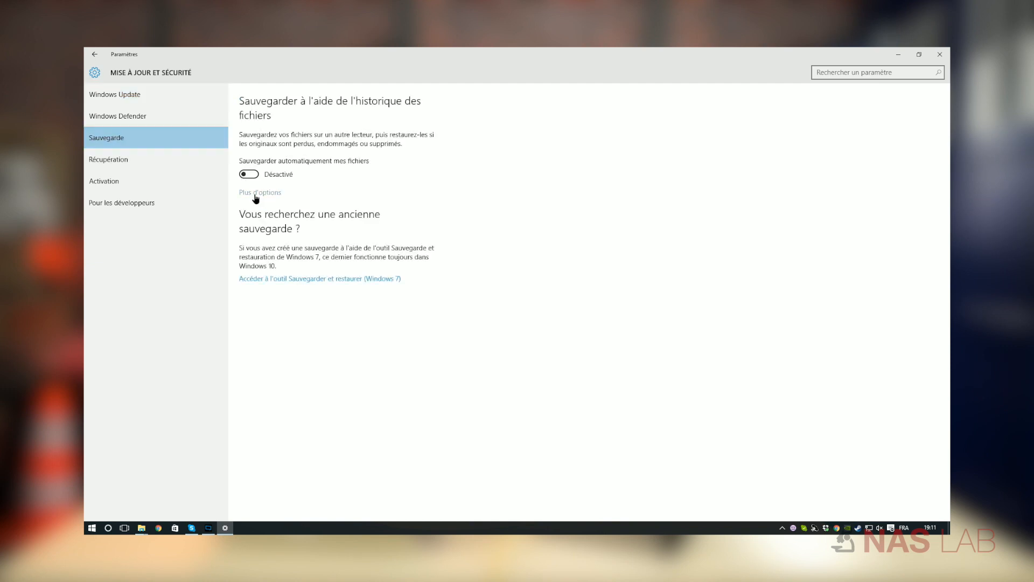
click(256, 194)
scroll(205, 414, down, 10)
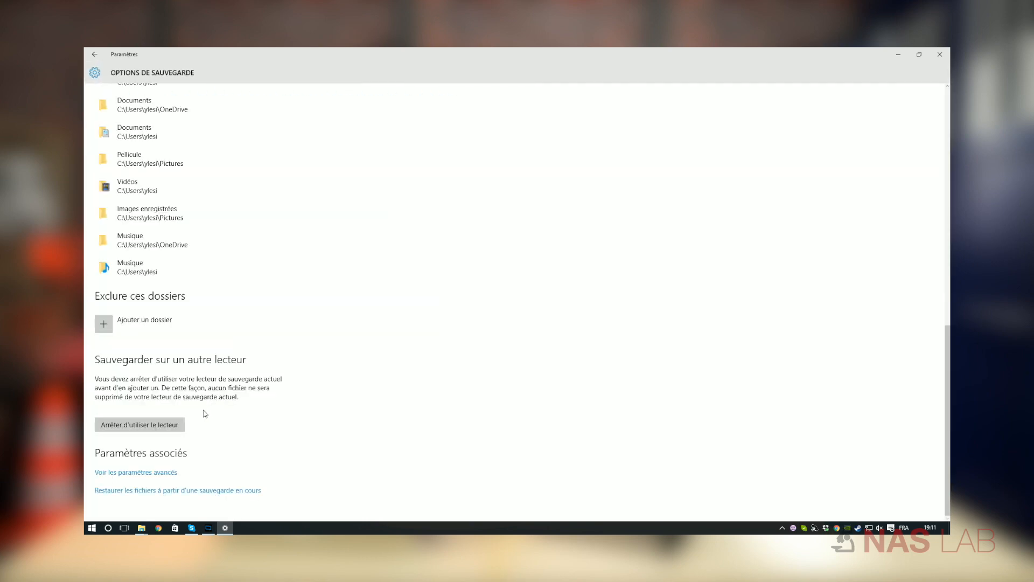
click(161, 474)
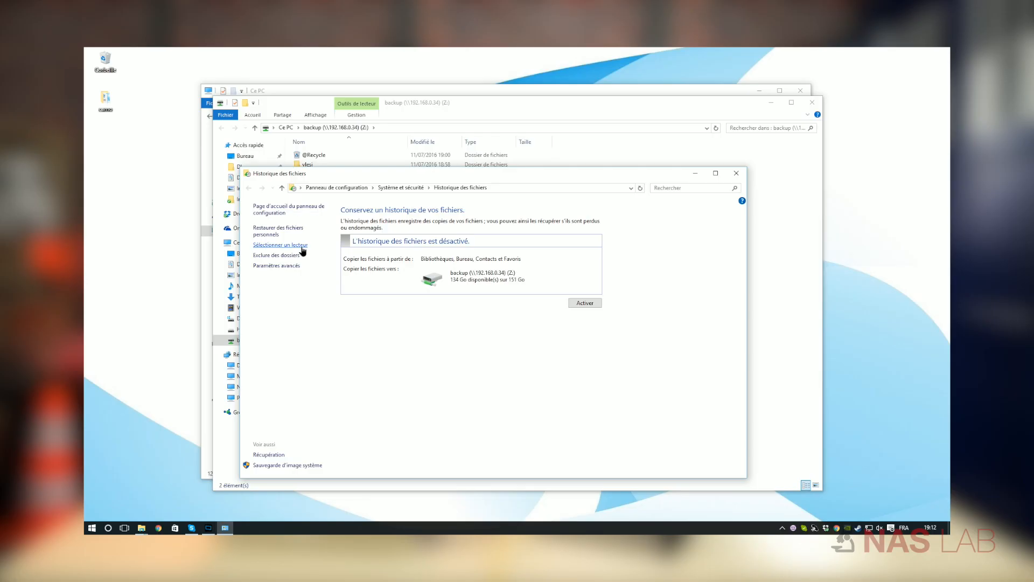
Select backup (\\192.168.0.34) (Z:) as the File History drive and agree to reuse it.
click(301, 245)
click(445, 246)
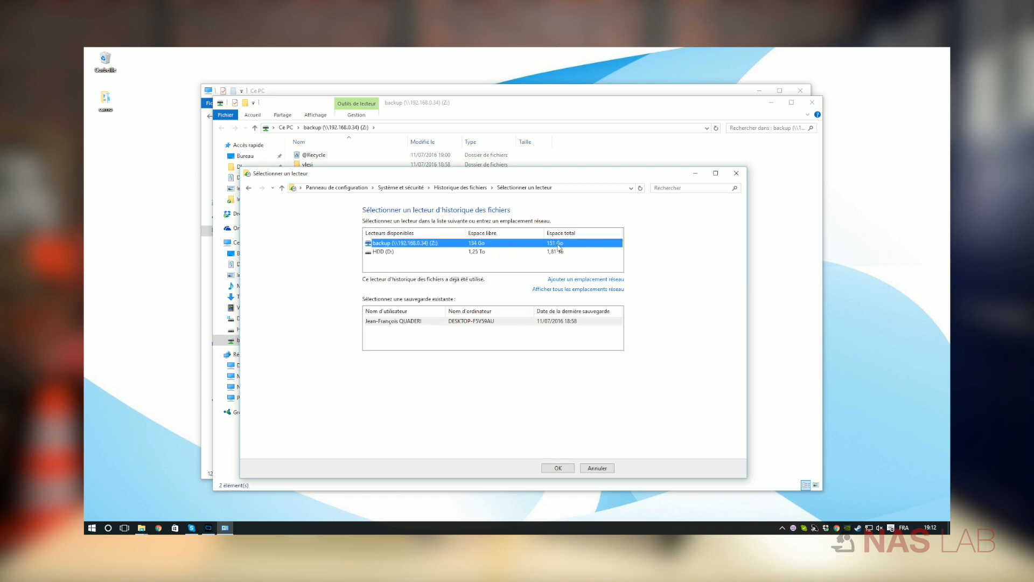
click(557, 468)
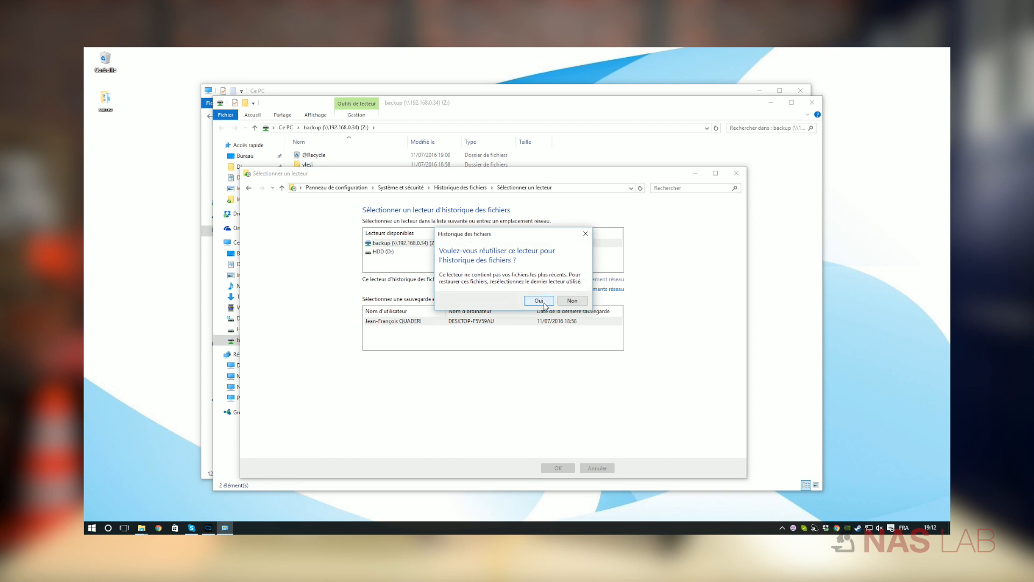
click(539, 300)
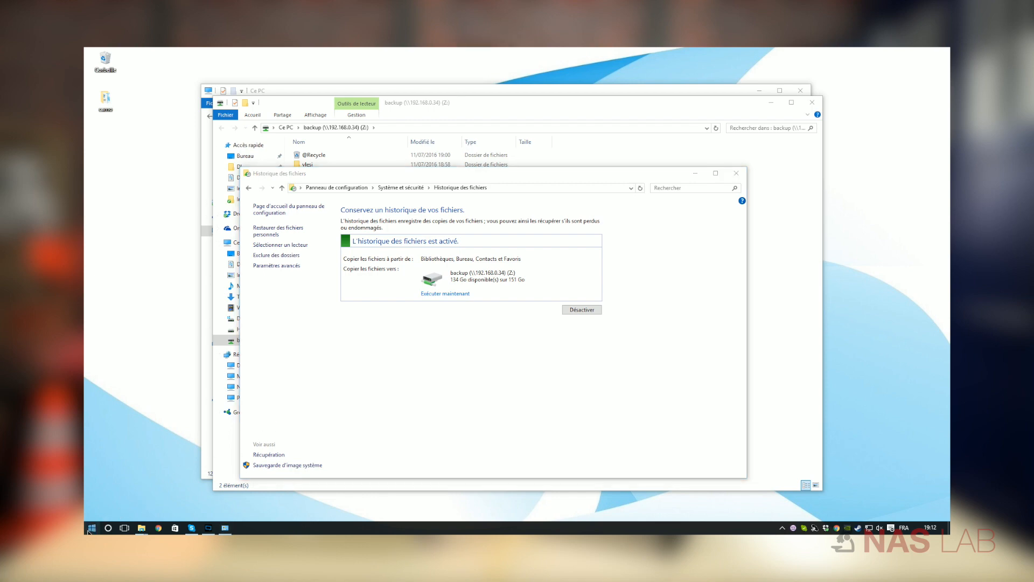
Start creating a system image with Backup and Restore (Windows 7), choosing a network share as the destination.
click(92, 528)
click(129, 477)
click(604, 302)
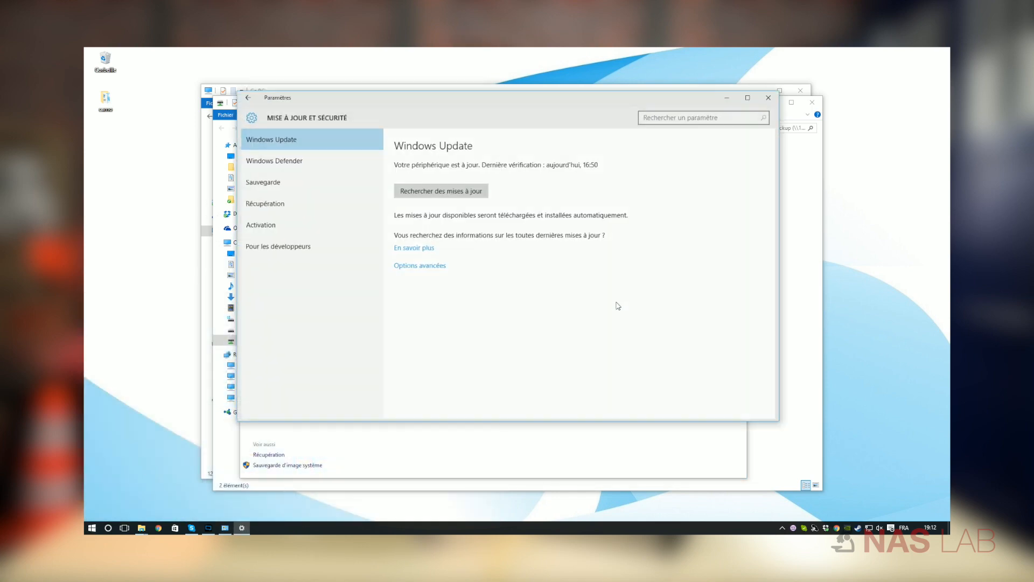
click(292, 184)
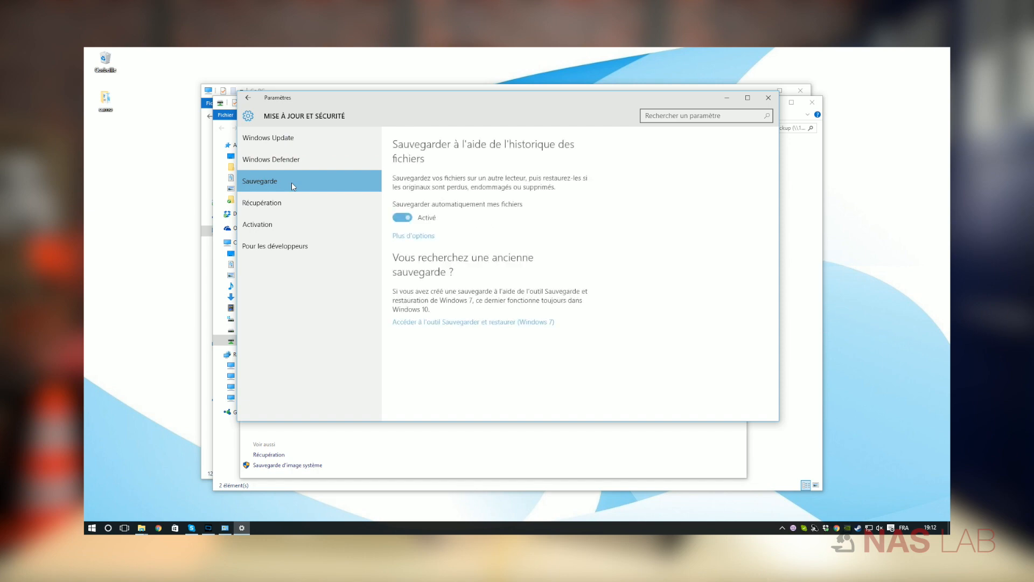
click(475, 322)
click(306, 239)
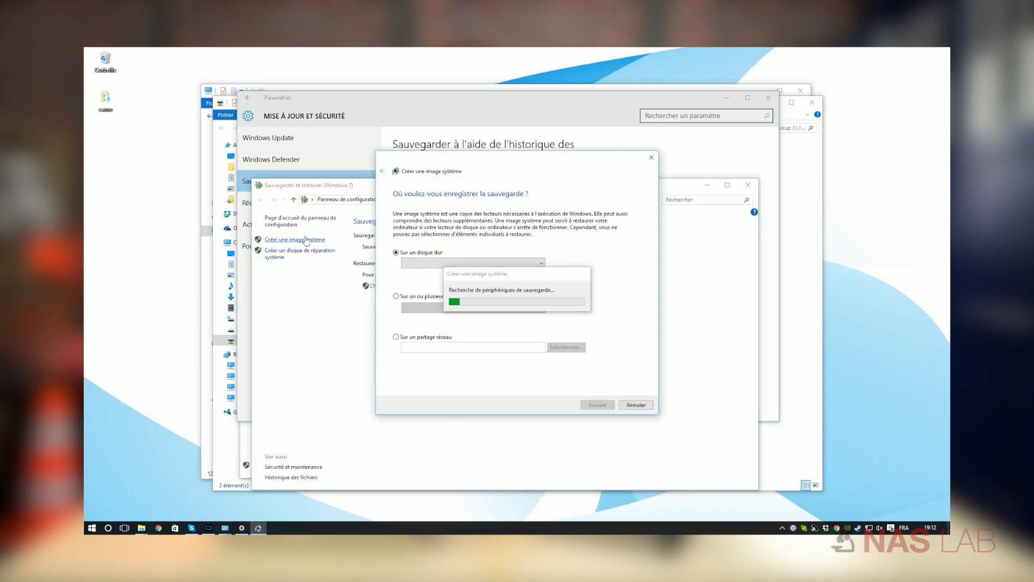
click(415, 337)
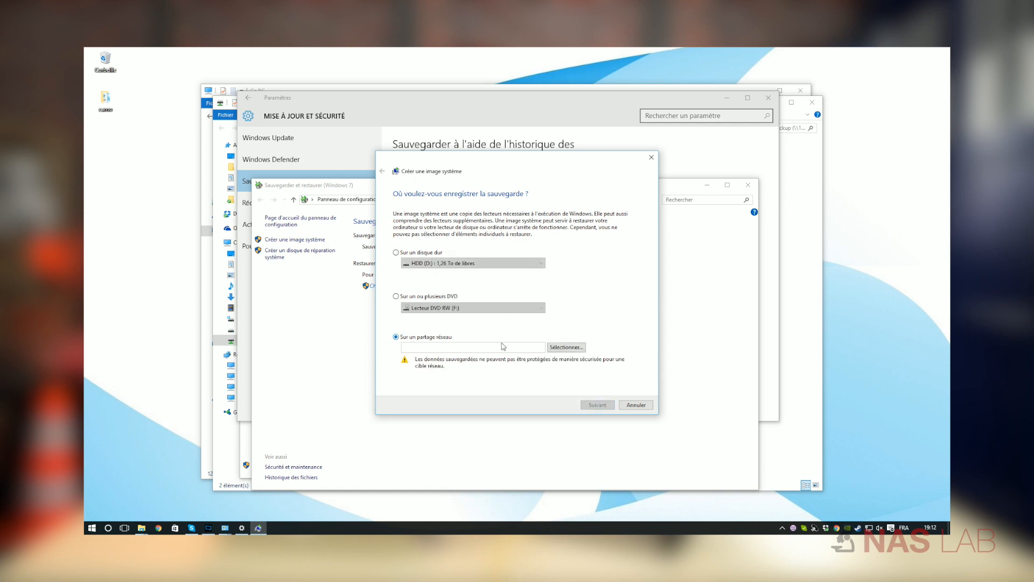
click(561, 348)
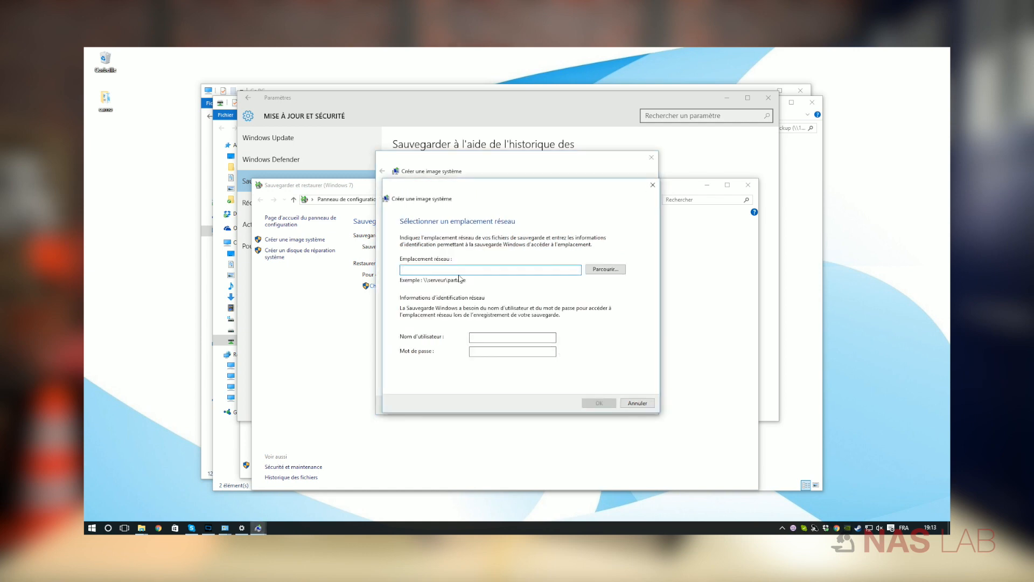
Set the system image's network location to \\192.168.0.34\backup, with username test and the account password.
text(\192.168.0.34acku)
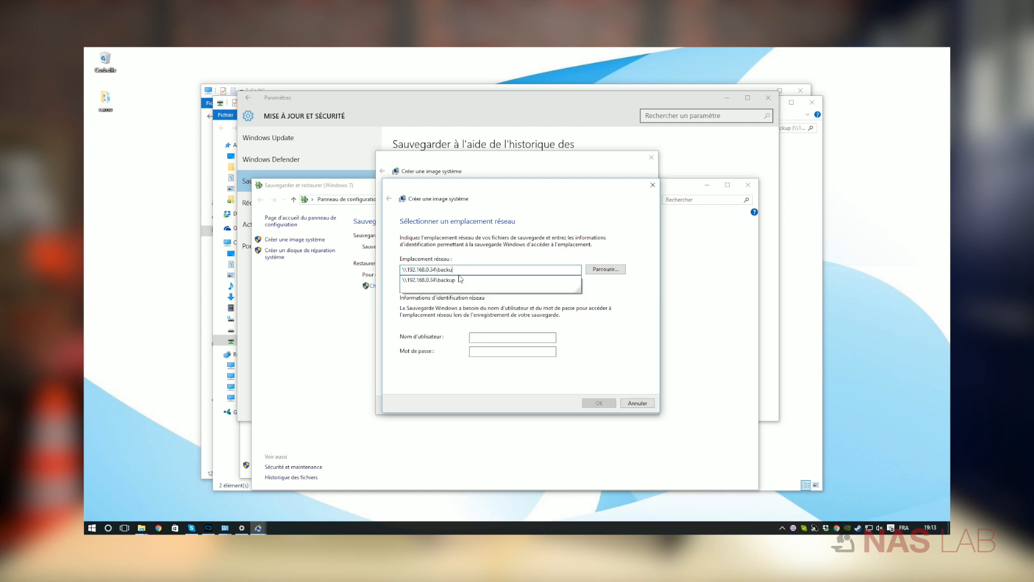
text(p)
key(Tab)
key(Tab)
text(test)
key(Tab)
text(test)
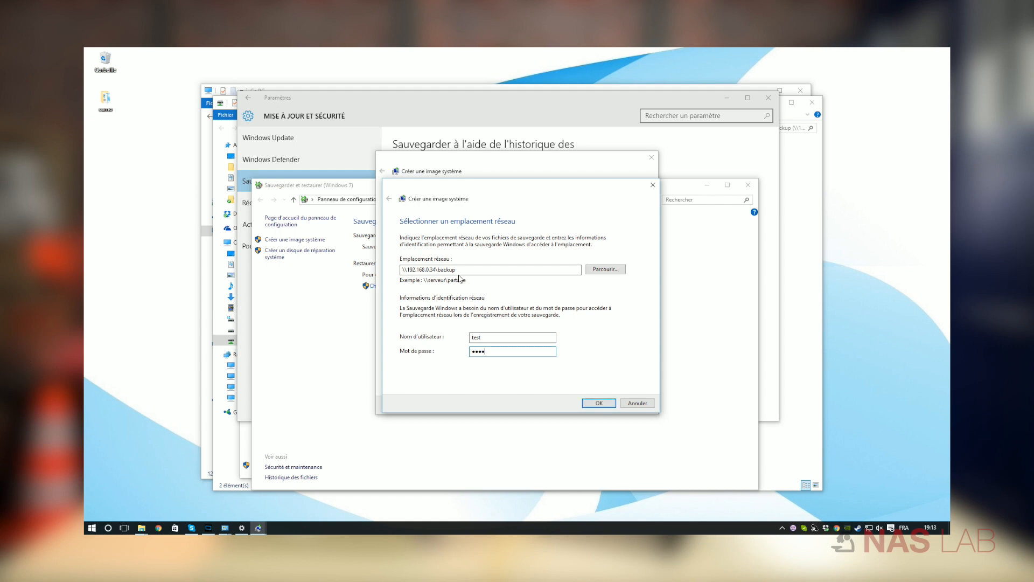
key(Return)
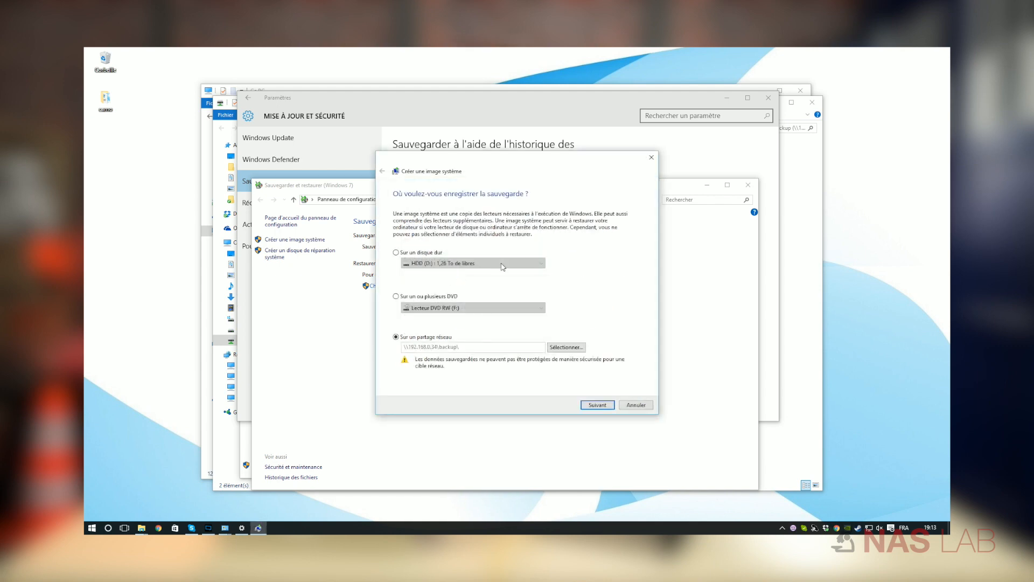
Accept the destination and backup settings, and start the system image backup.
click(591, 407)
click(591, 406)
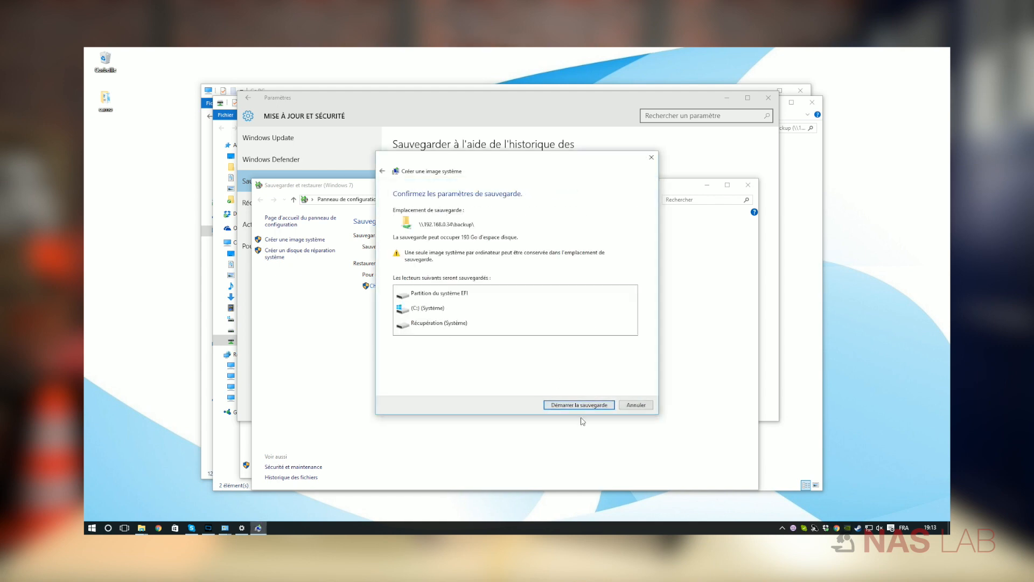
click(585, 407)
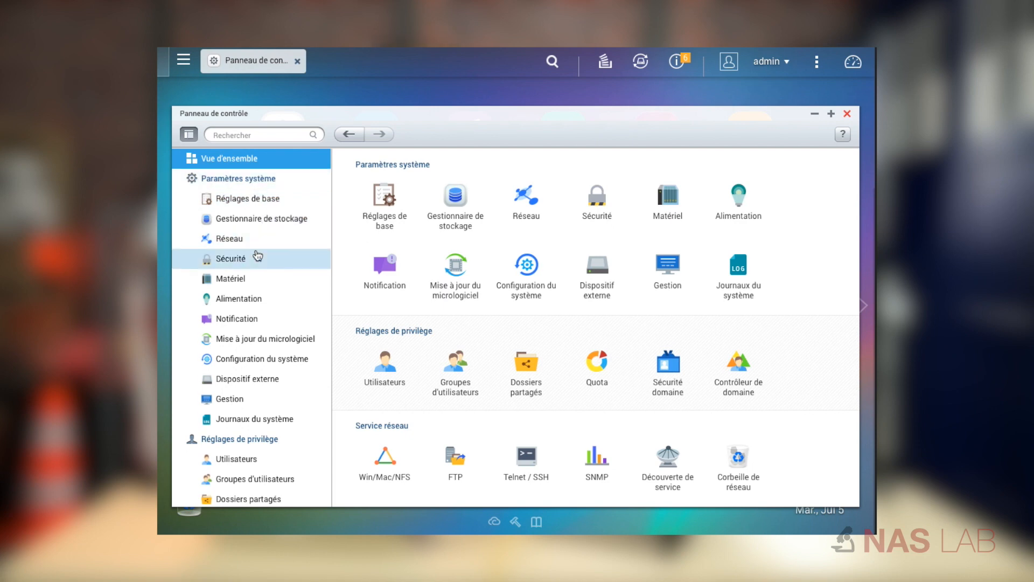
Switch to the QNAP control panel and review the system configuration's settings backup/restore and factory reset options.
click(228, 359)
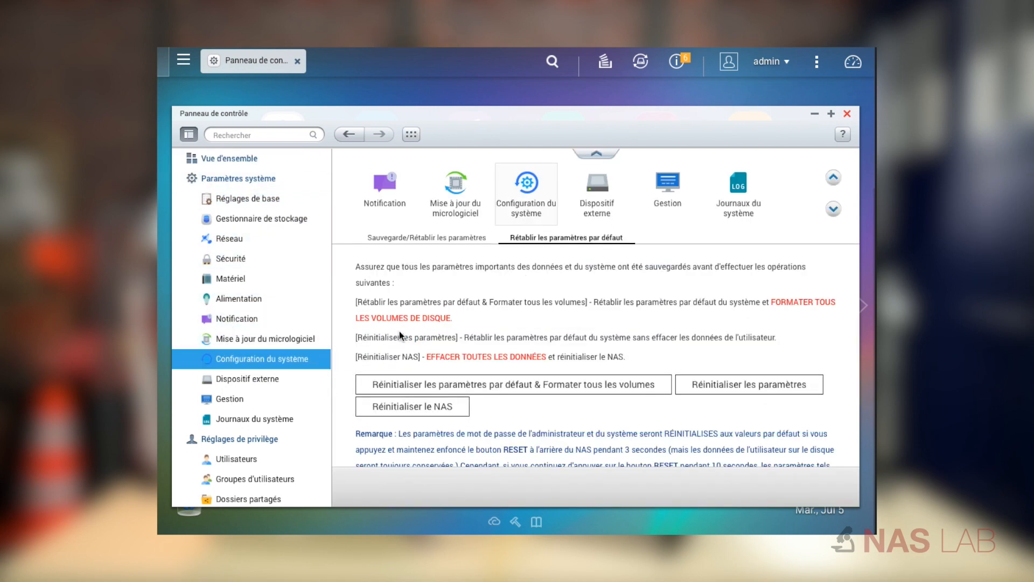
click(440, 240)
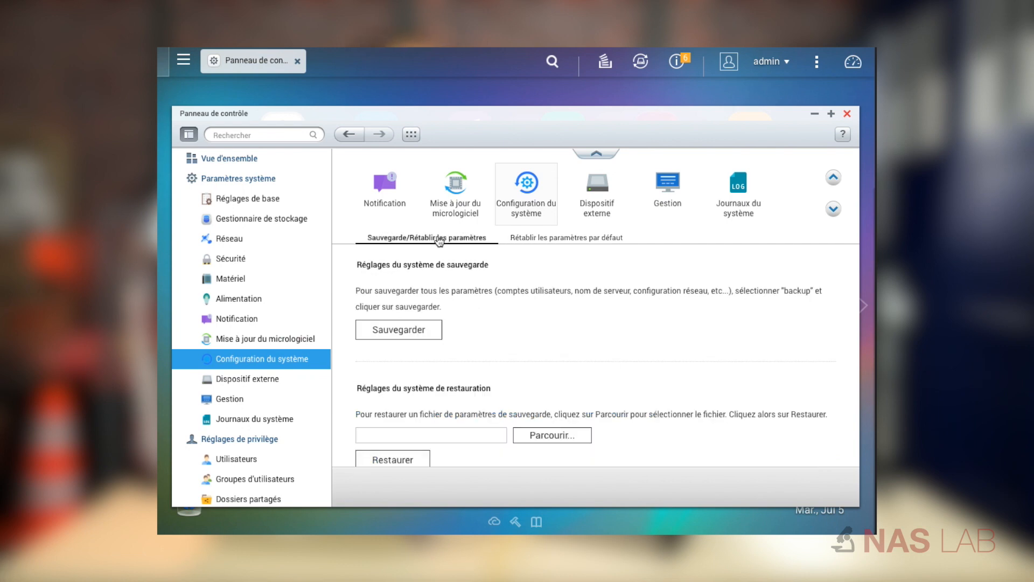
click(547, 241)
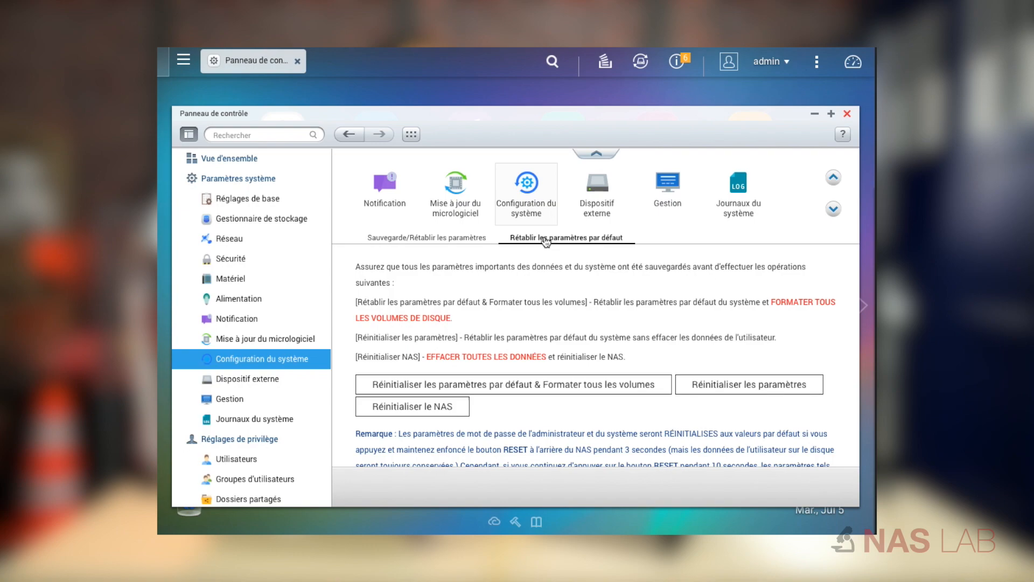